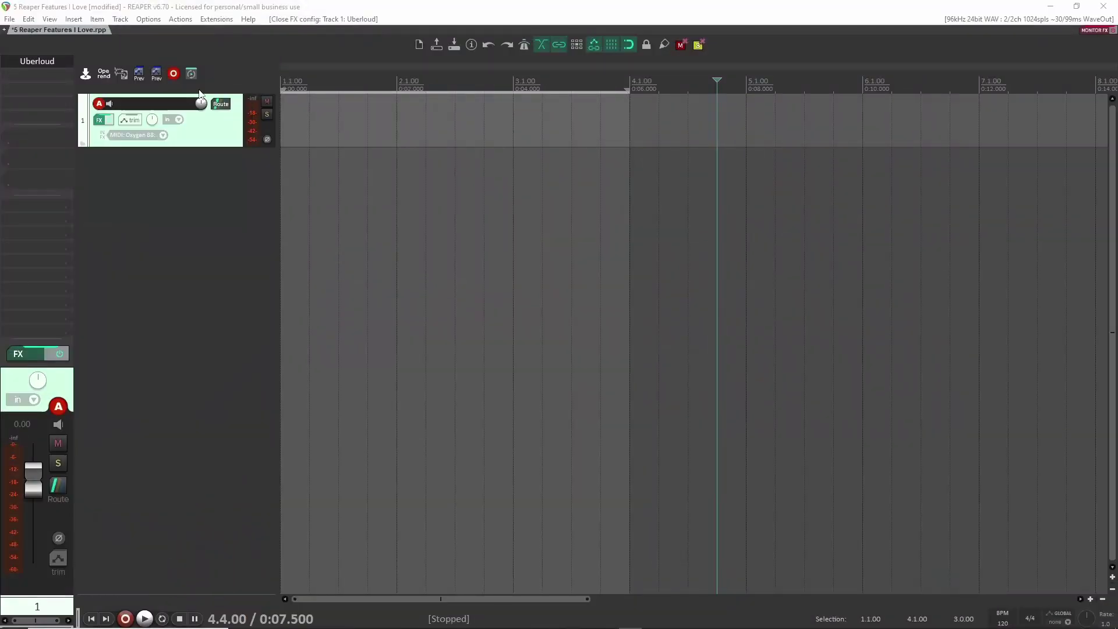
- Open Uberloud on track 1, reposition its window, and sweep the MID PUSH knob down to 0 % and back up
click(99, 120)
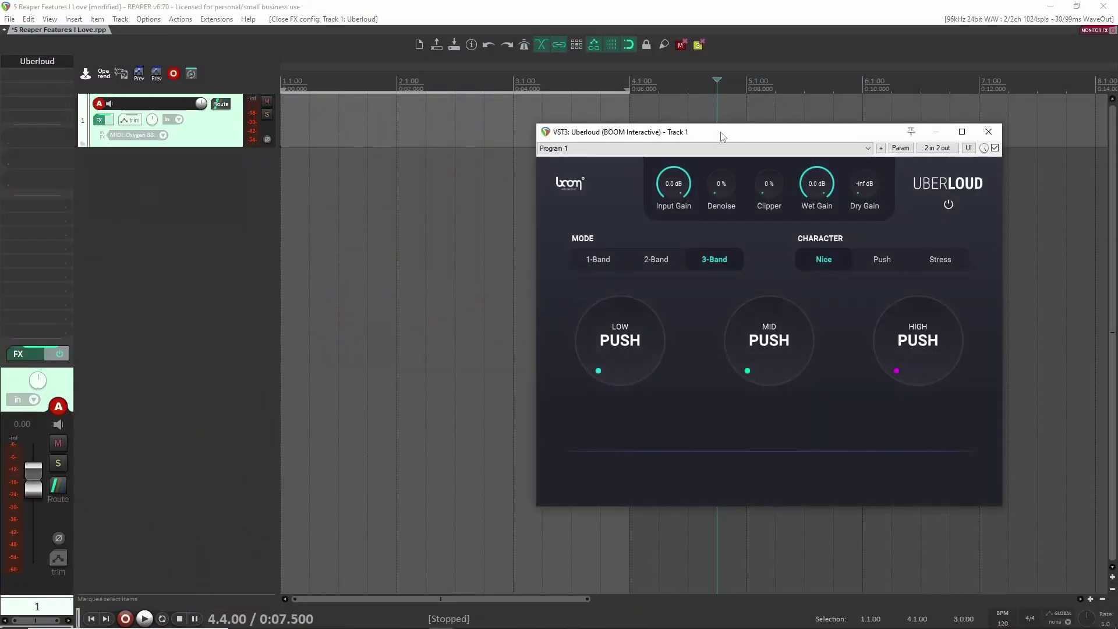
drag(721, 135, 650, 114)
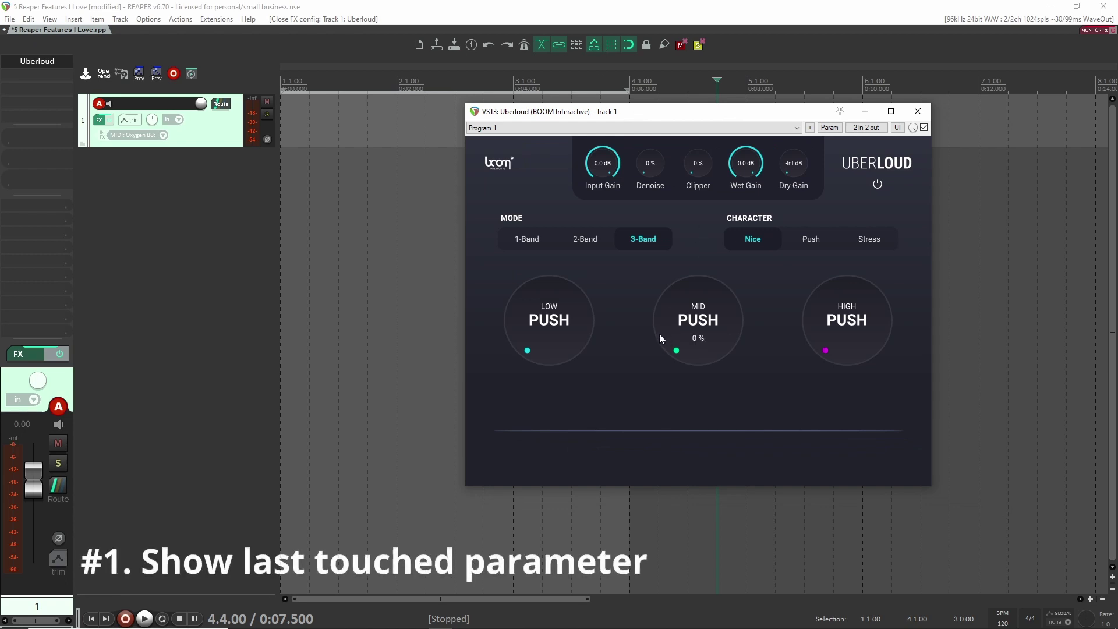
drag(660, 113, 654, 89)
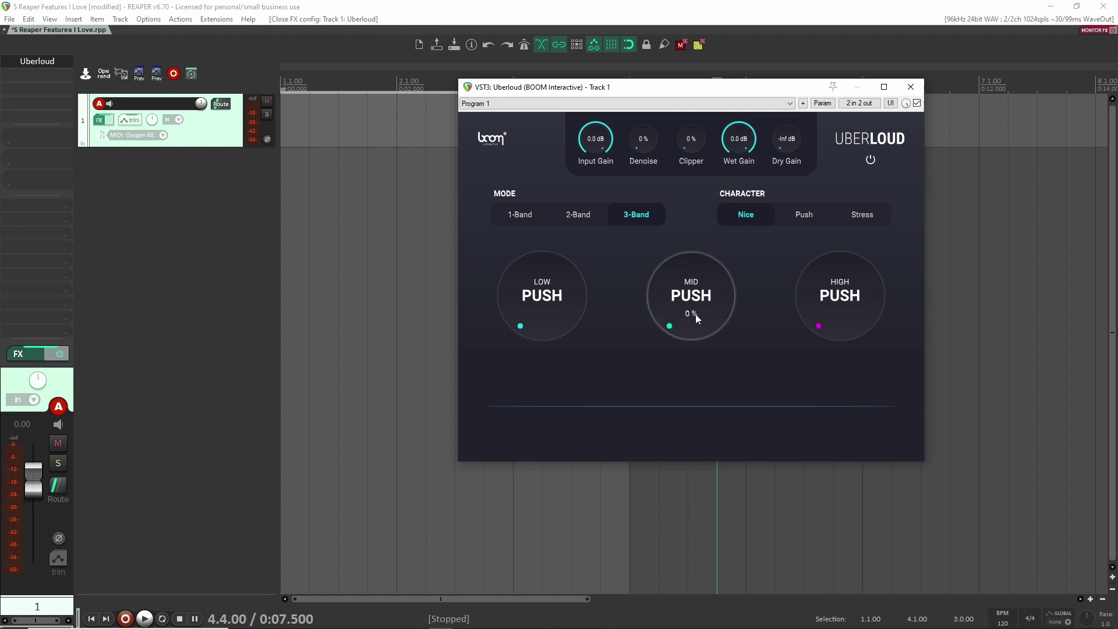
drag(685, 308, 684, 270)
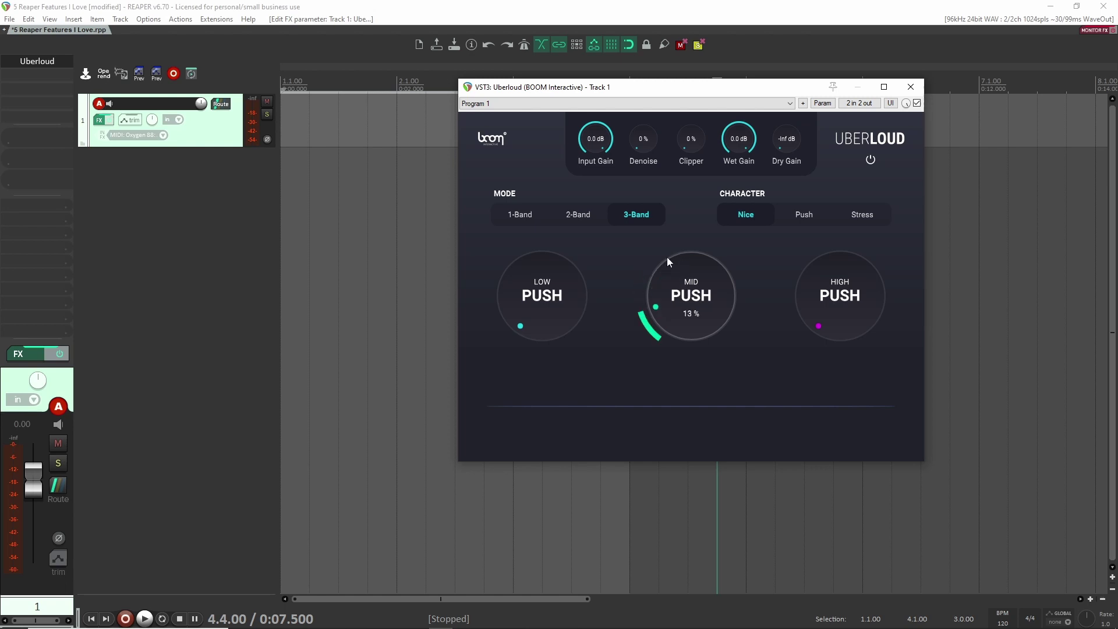
drag(668, 261, 716, 400)
- Return MID PUSH to 0 % and add a Band 2 Push envelope point pulled into a peak near 4.1
drag(682, 278, 682, 353)
drag(604, 87, 634, 173)
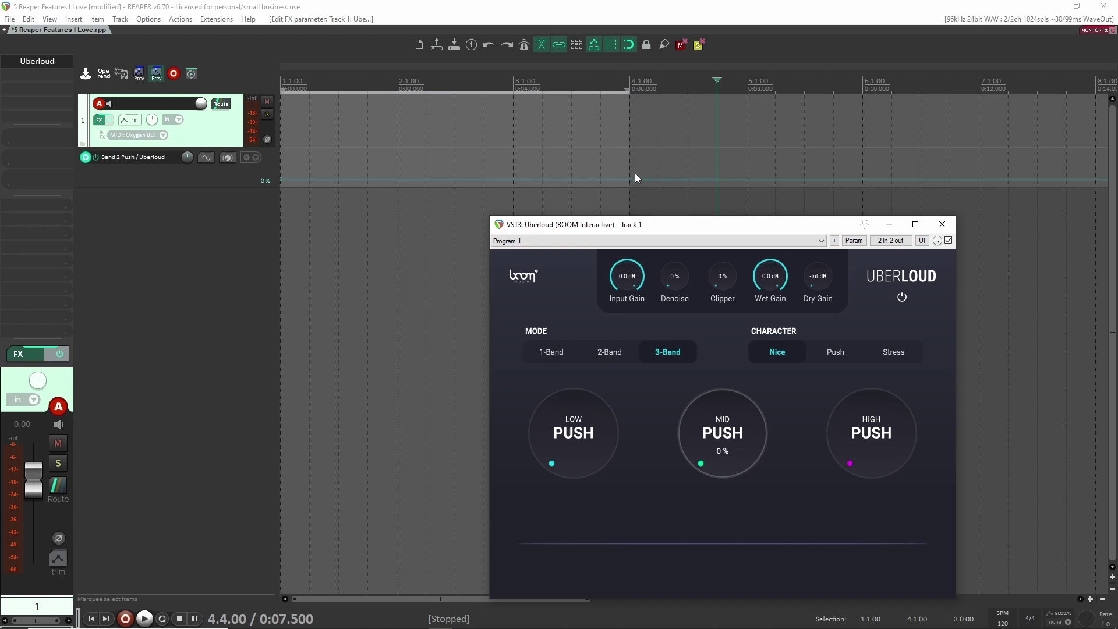
mouse_move(552, 177)
mouse_down()
mouse_move(551, 142)
mouse_move(564, 181)
mouse_up()
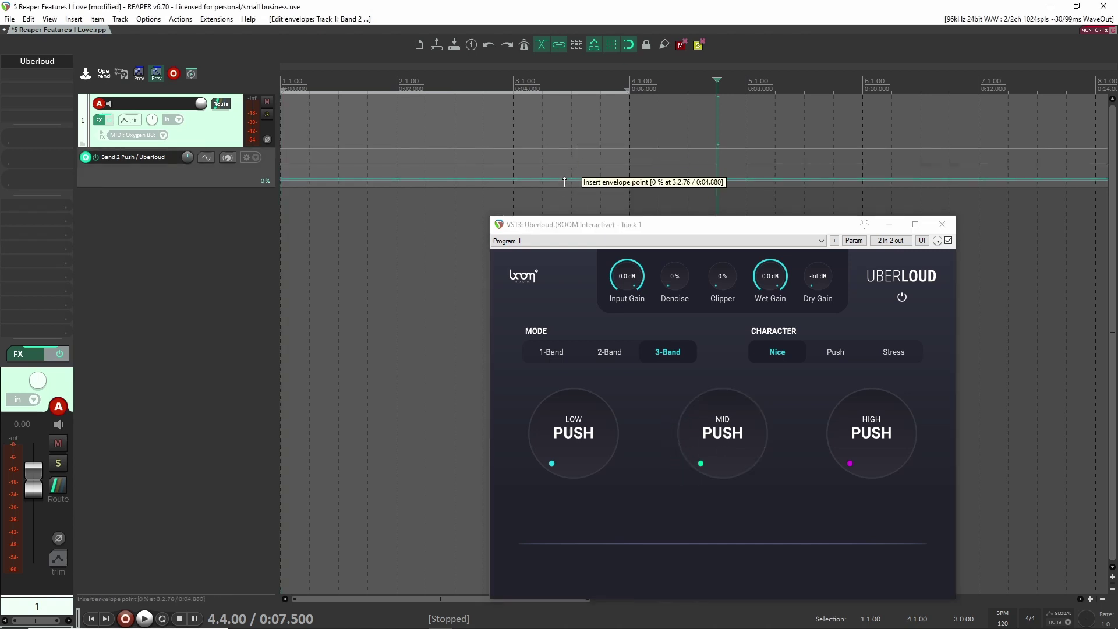
click(564, 182)
drag(639, 173, 708, 201)
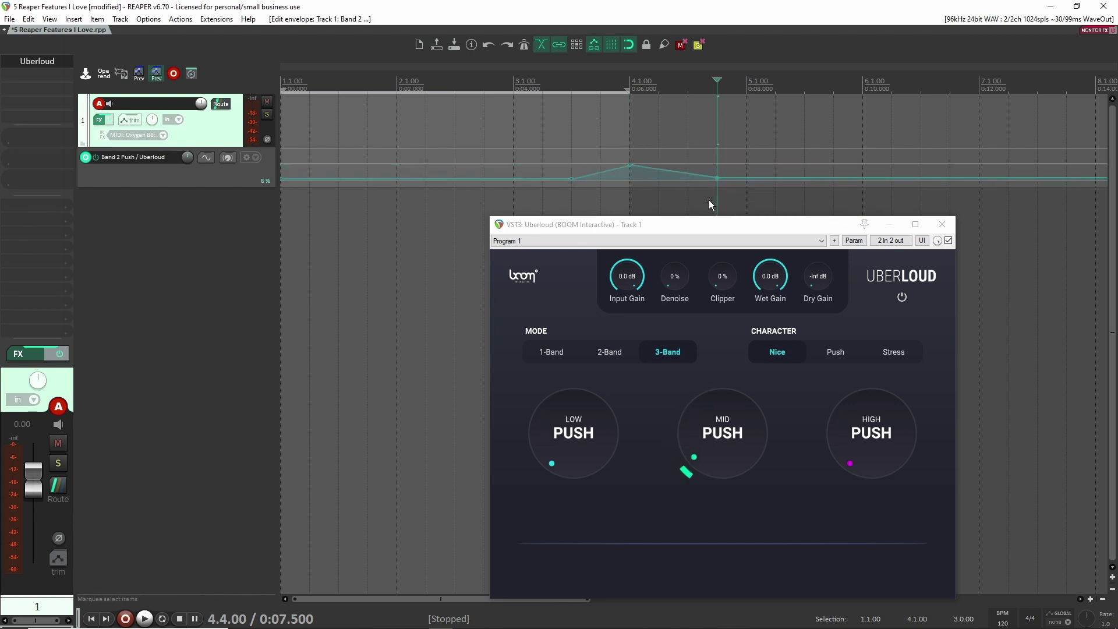
- Play from 3.3.00 to audition the peak, undo it, close Uberloud, and move to 4.3.00
click(577, 145)
key(space)
key(space)
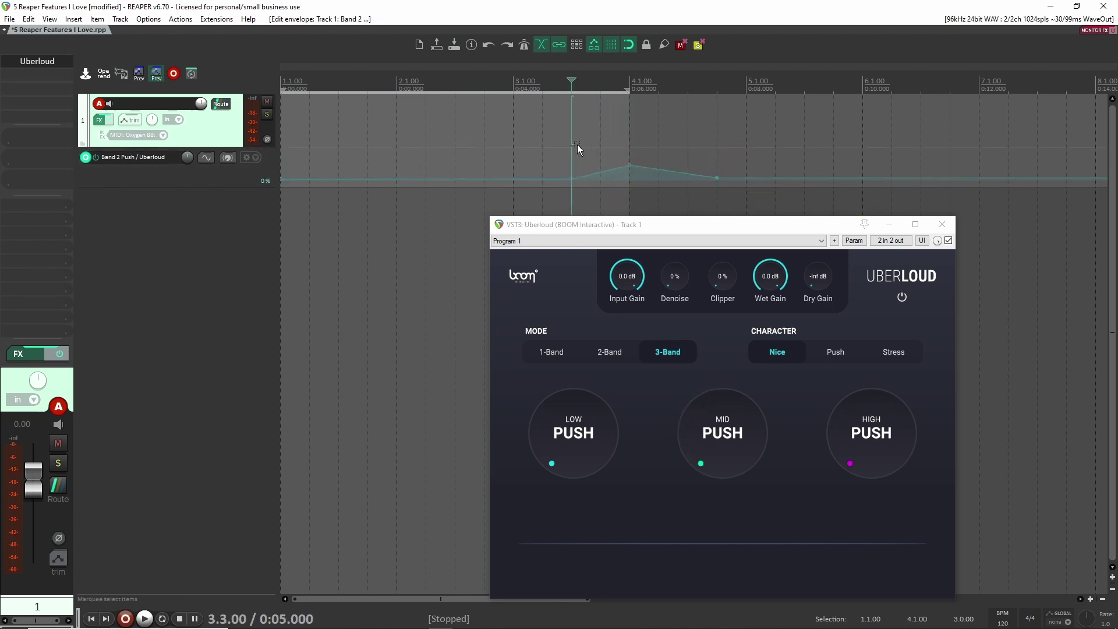
key(ctrl+z)
key(ctrl+z)
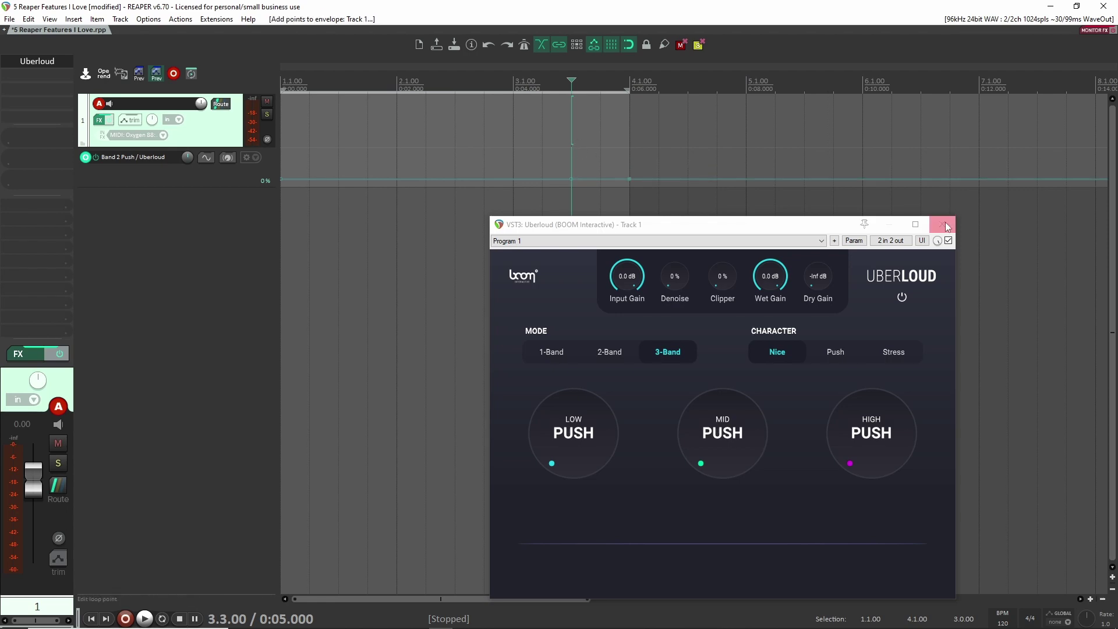
click(943, 225)
click(688, 215)
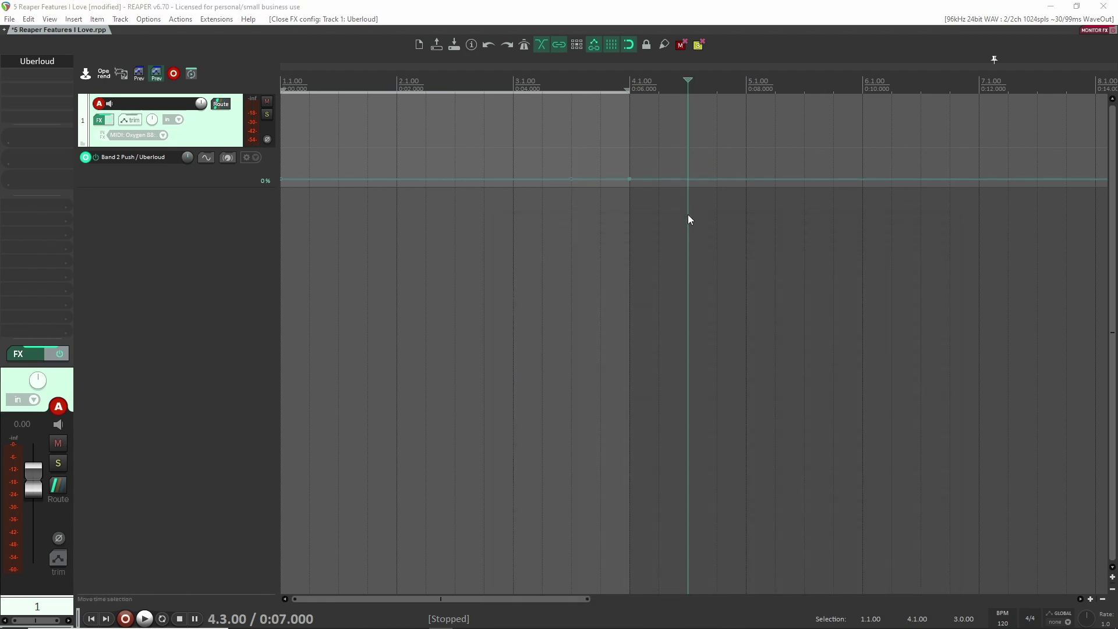
key(shift+slash)
click(891, 82)
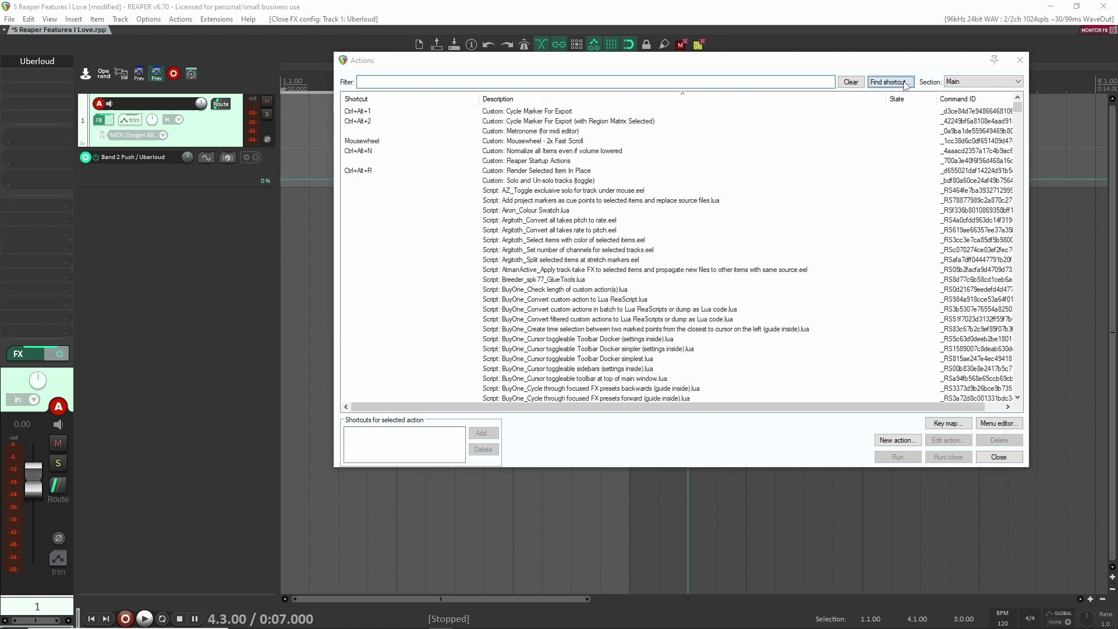
key(ctrl+alt+shift+3)
key(ctrl+shift+w)
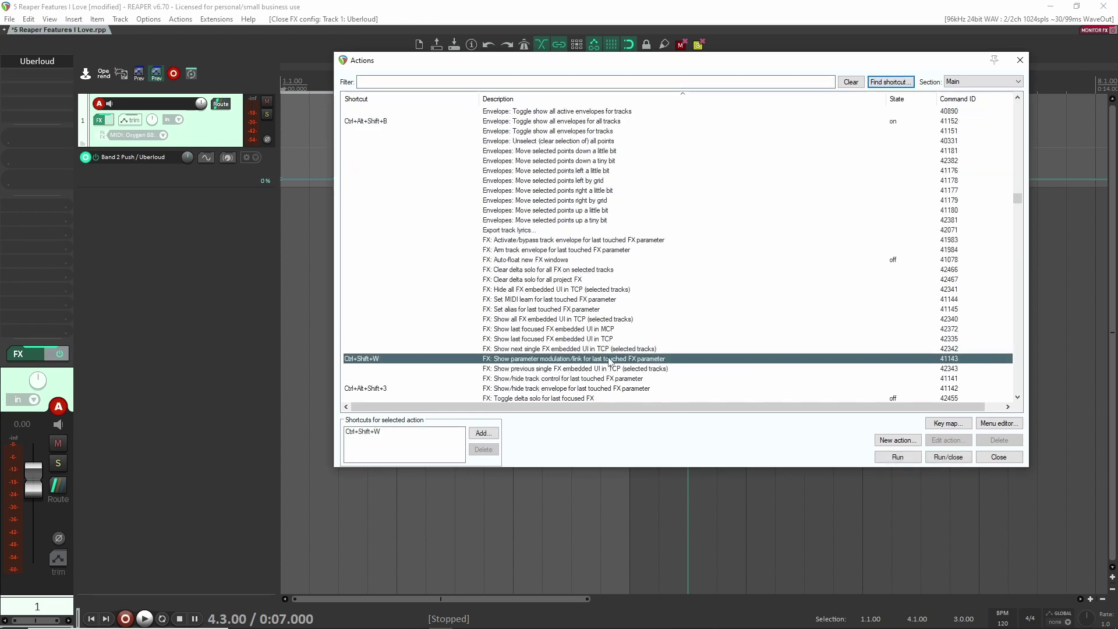
click(1020, 60)
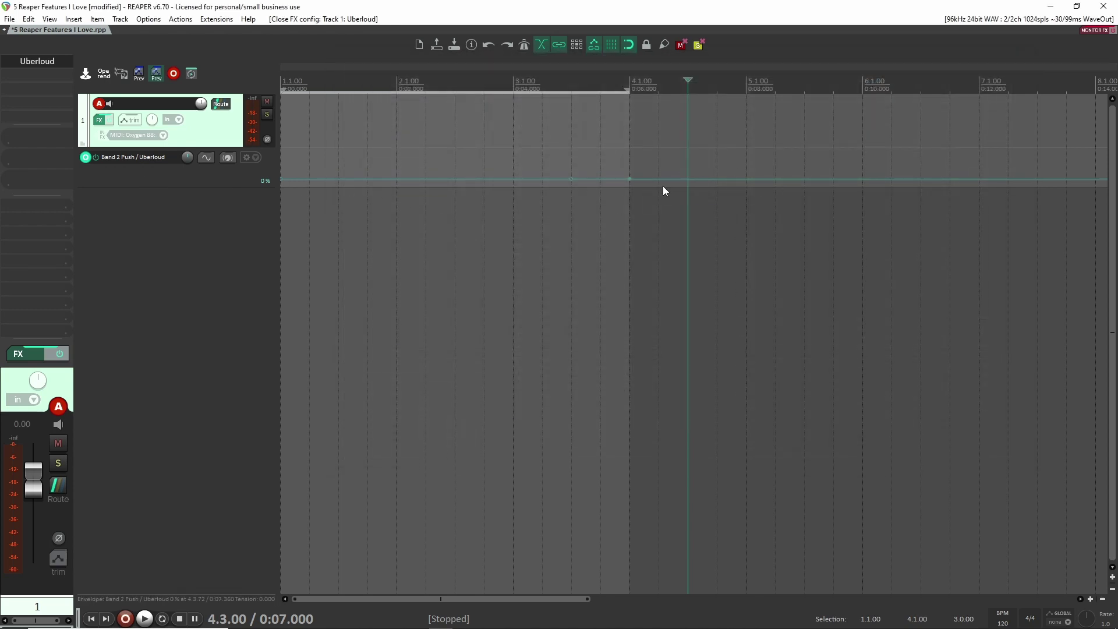
- Enlarge the envelope lane, hide FX envelopes with E, then re-tick Visible for Band 2 Push in track 1's envelope list
drag(242, 187, 247, 219)
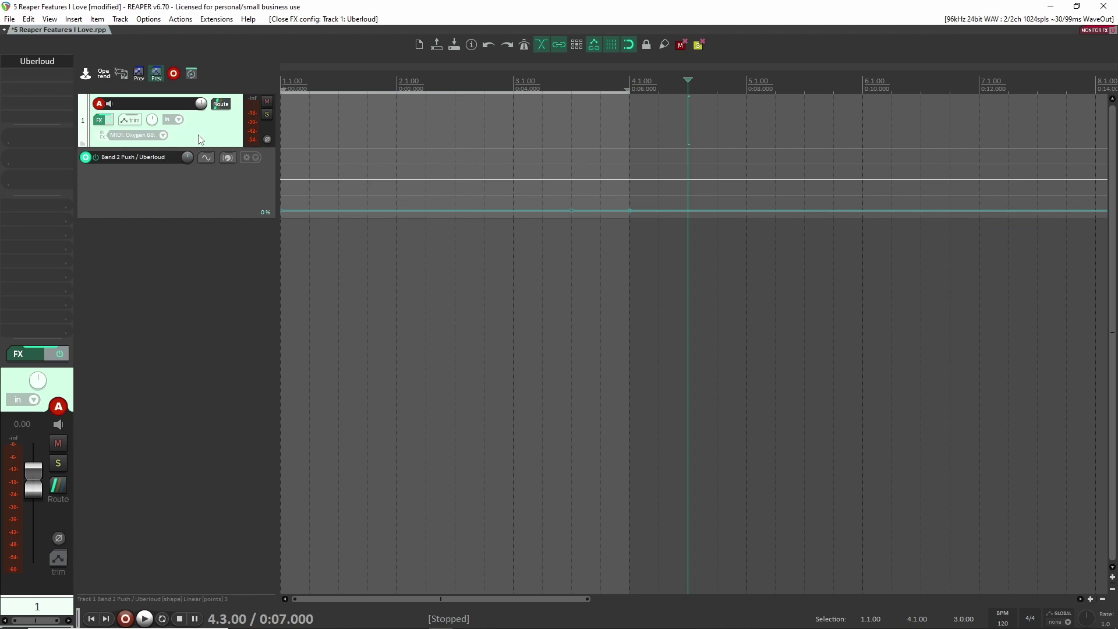
key(e)
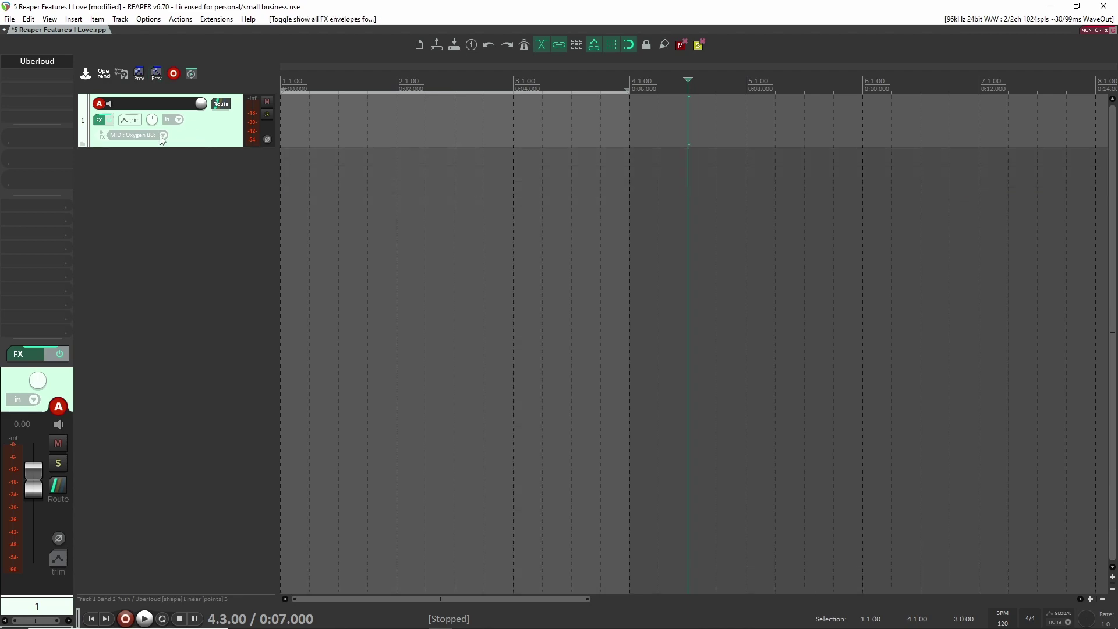
click(133, 121)
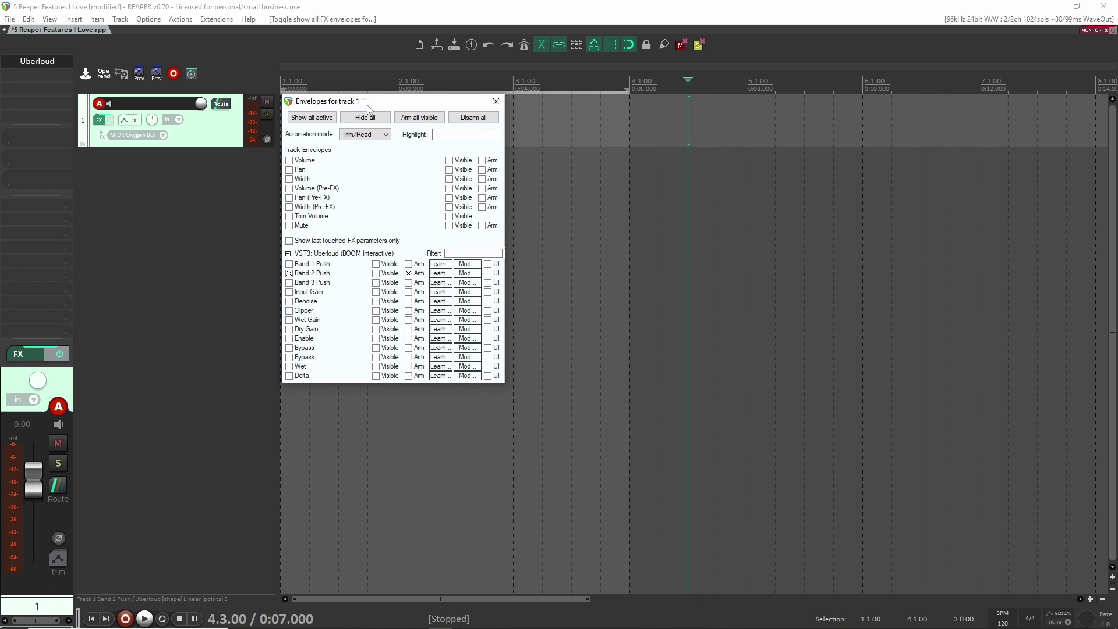
drag(398, 105, 590, 98)
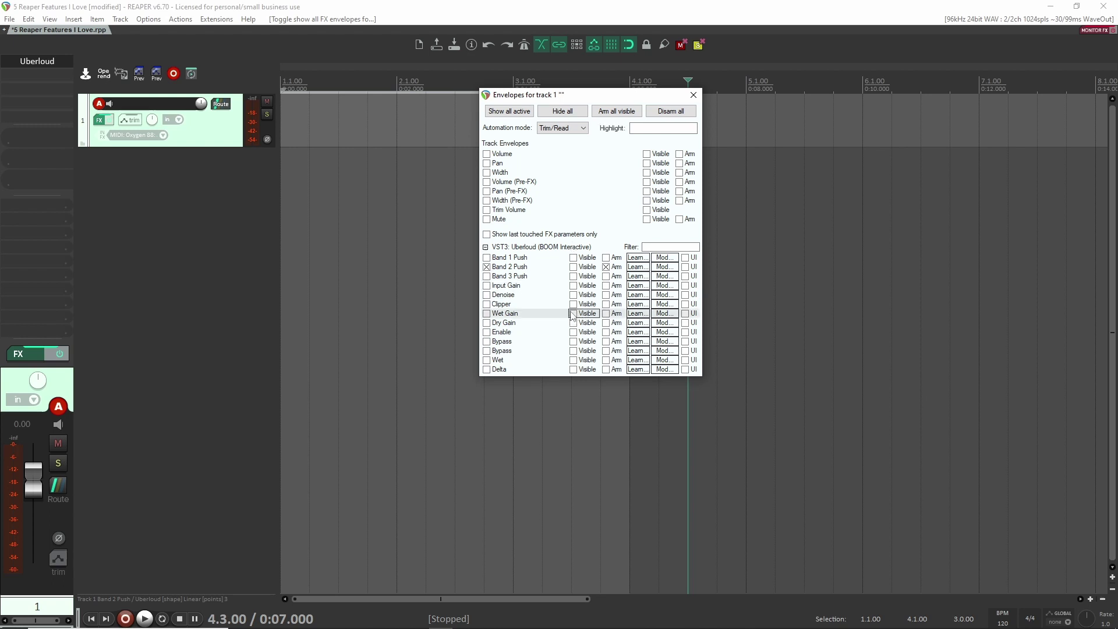
click(574, 267)
- Close the Envelopes window, raise the Band 2 Push envelope into a peak near 4.1, then hide the FX lane
drag(563, 98, 720, 177)
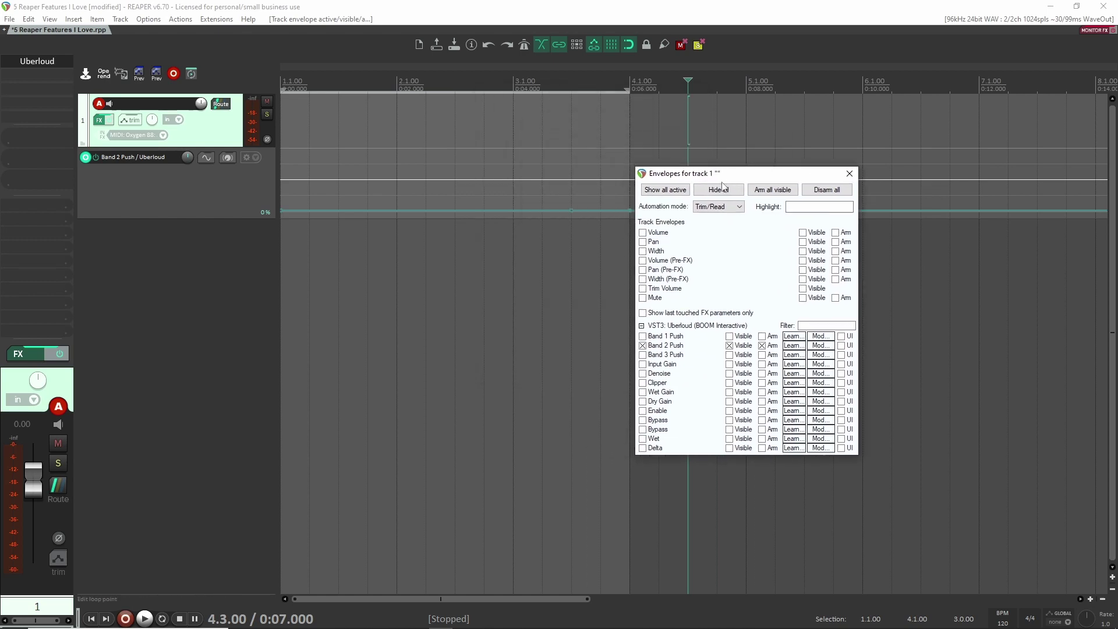
click(849, 174)
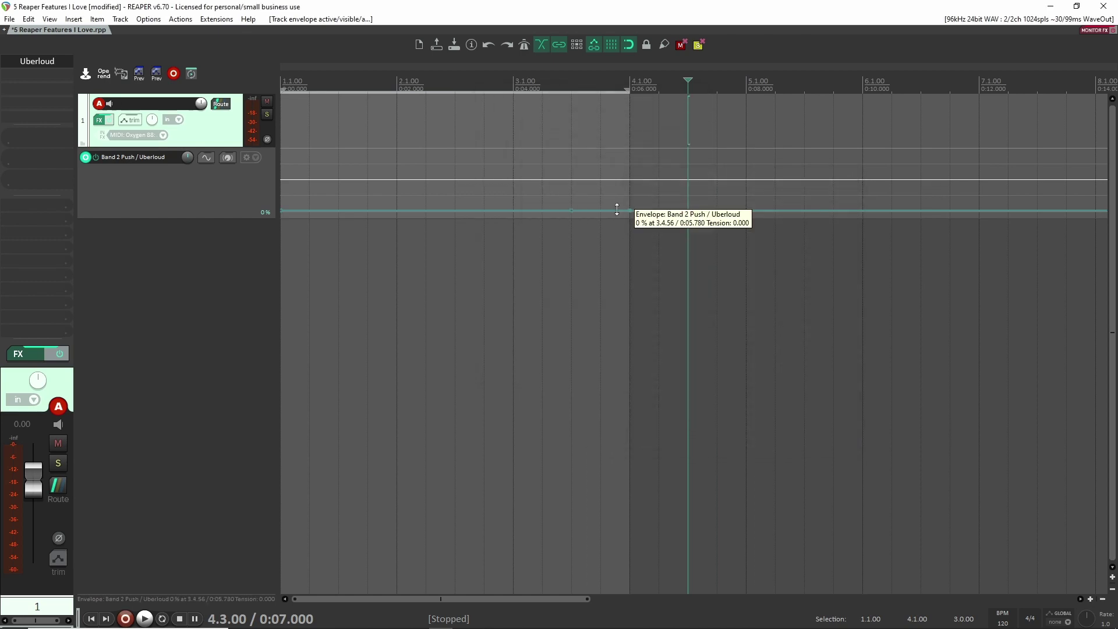
drag(632, 210, 722, 245)
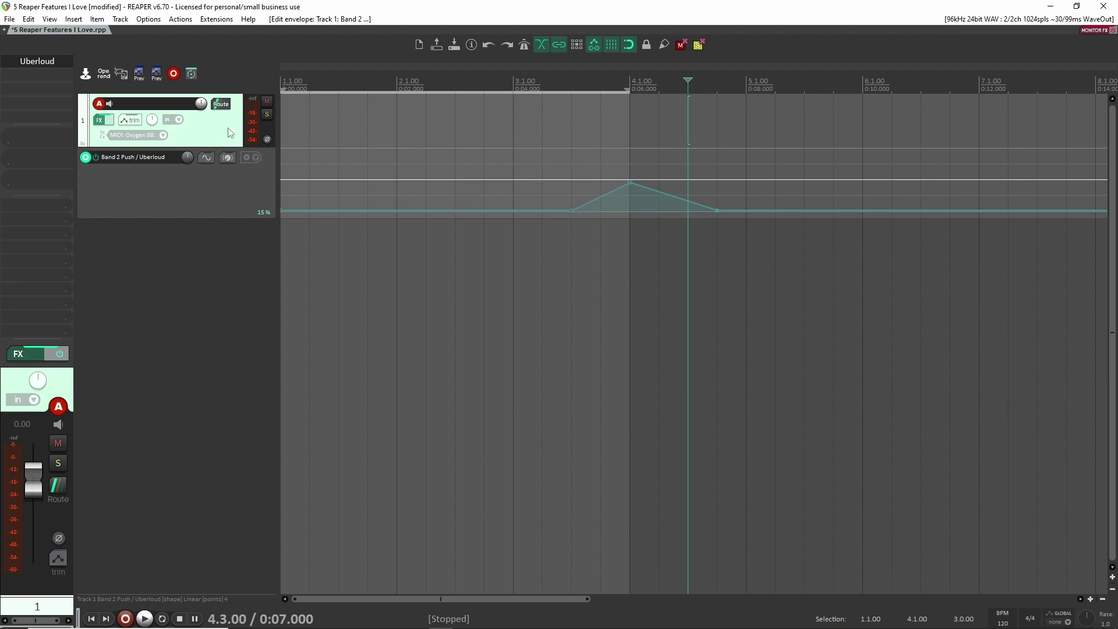
key(v)
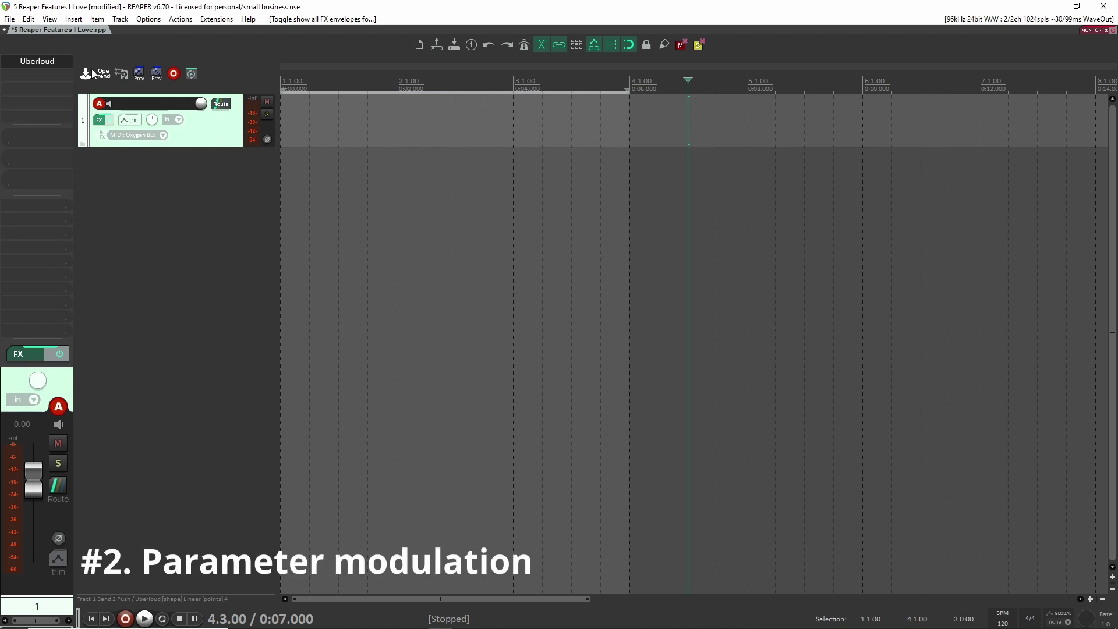
- Reopen the Uberloud window on track 1 and touch the LOW PUSH control, leaving it at 0 %
click(40, 66)
drag(684, 220, 630, 114)
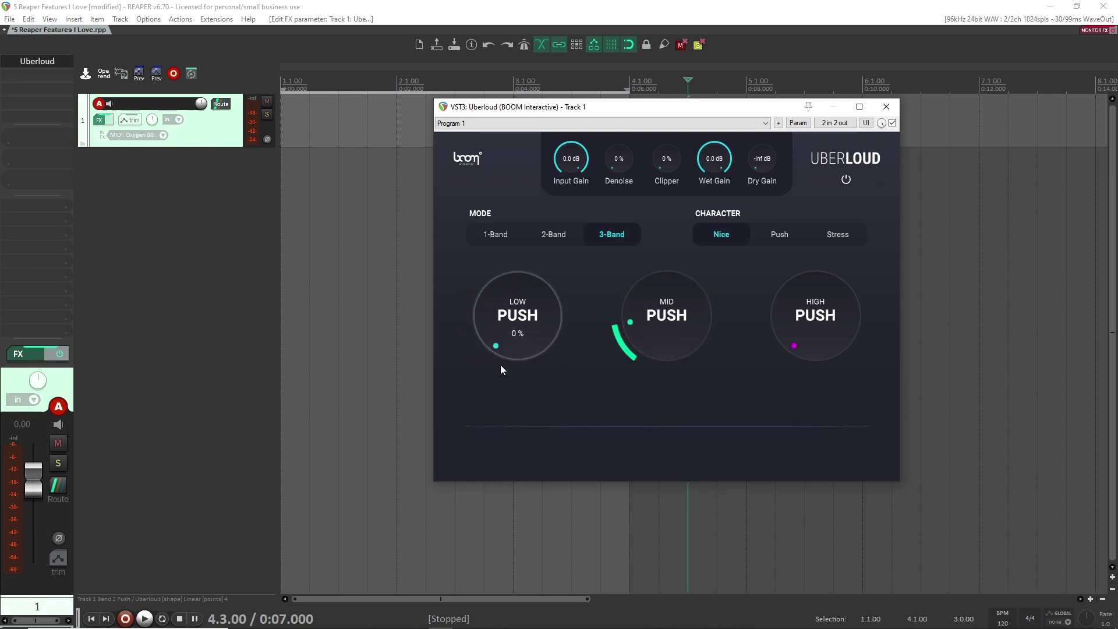
mouse_move(498, 341)
mouse_down()
mouse_move(499, 315)
mouse_move(503, 348)
mouse_up()
- Briefly open and close Band 1 Push modulation, then bring up the last-touched parameter options
key(alt+m)
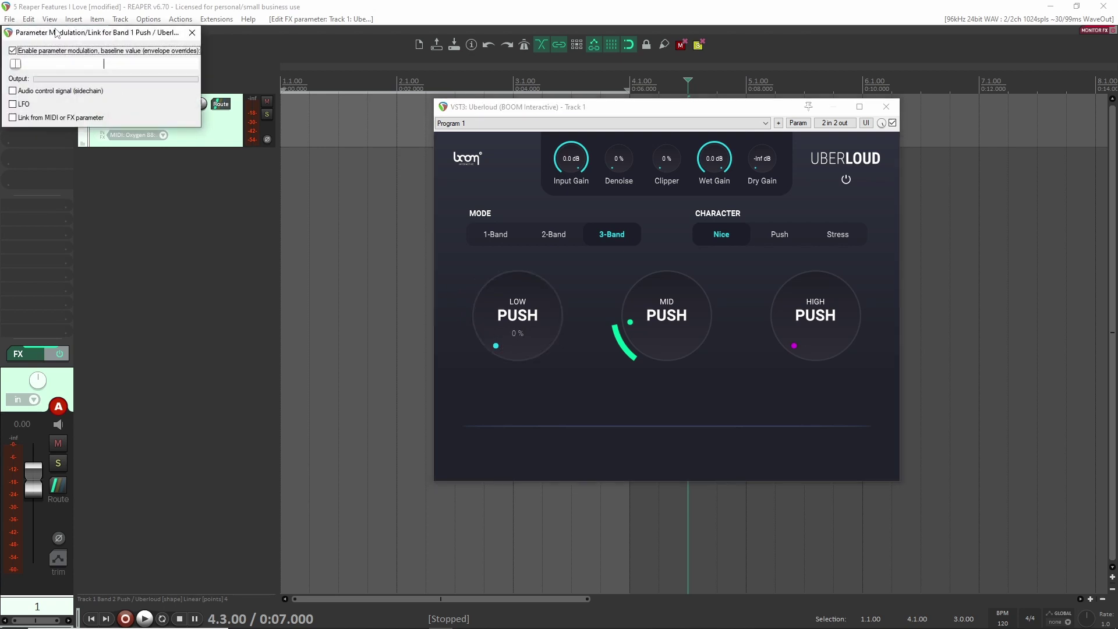
drag(56, 32, 243, 149)
click(379, 150)
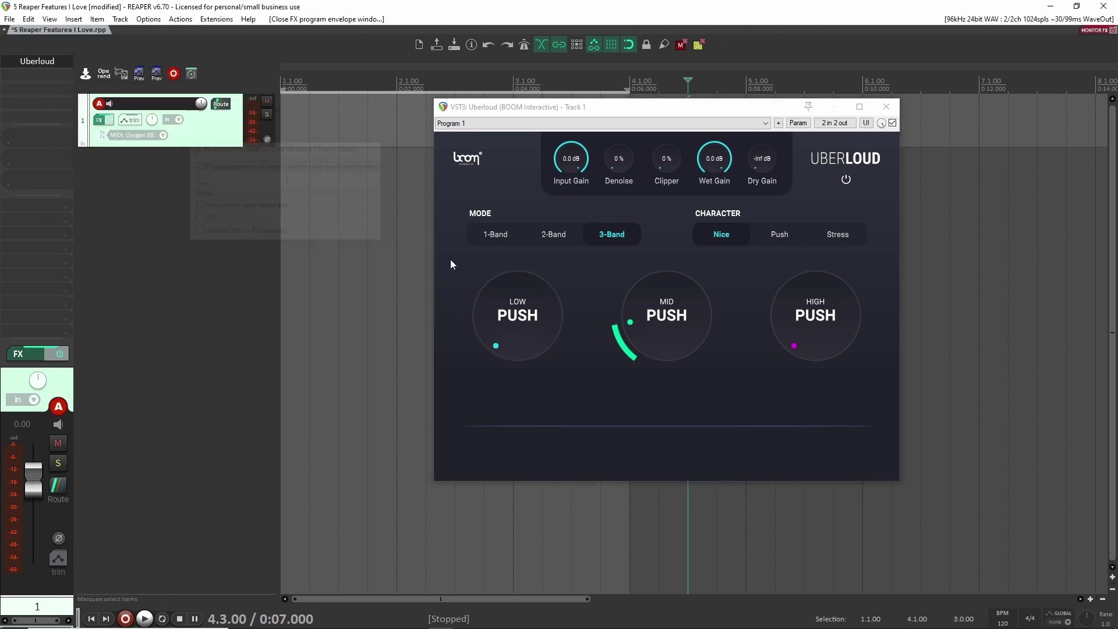
scroll(490, 309, up, 2)
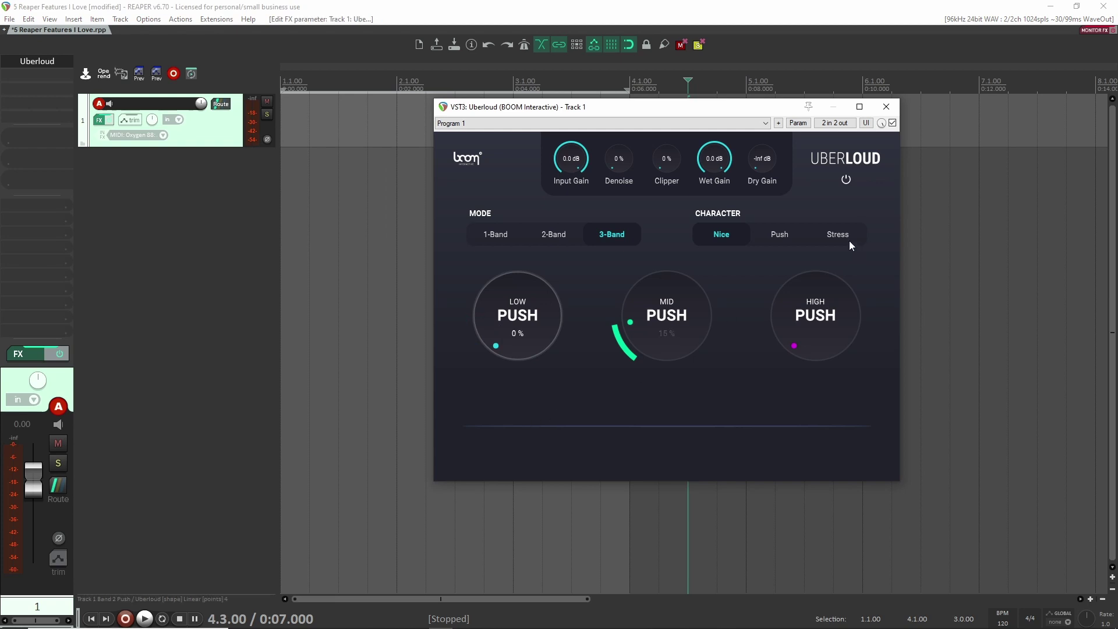
click(799, 123)
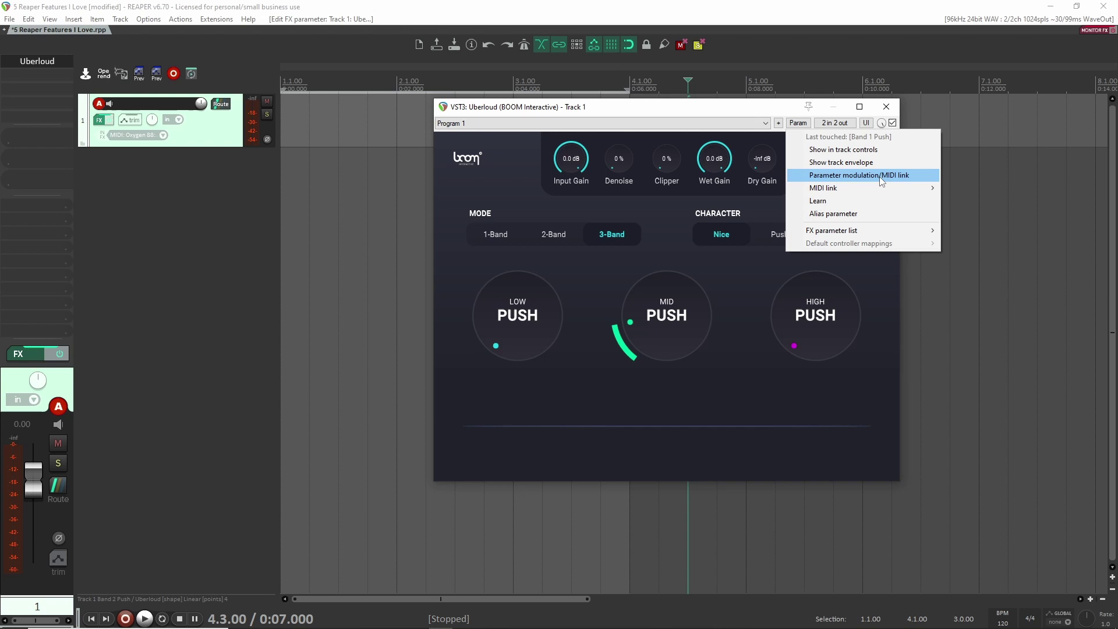
- Open parameter modulation for Band 1 Push, enable its LFO, and lower LFO strength to 53.9 %
click(895, 179)
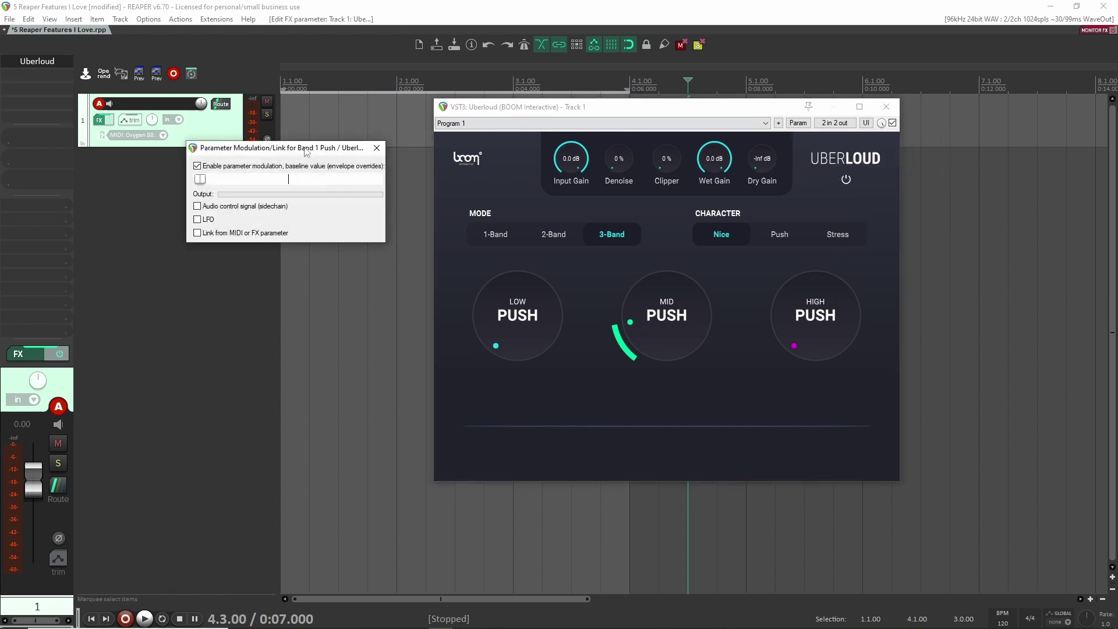
drag(307, 147, 256, 192)
click(252, 286)
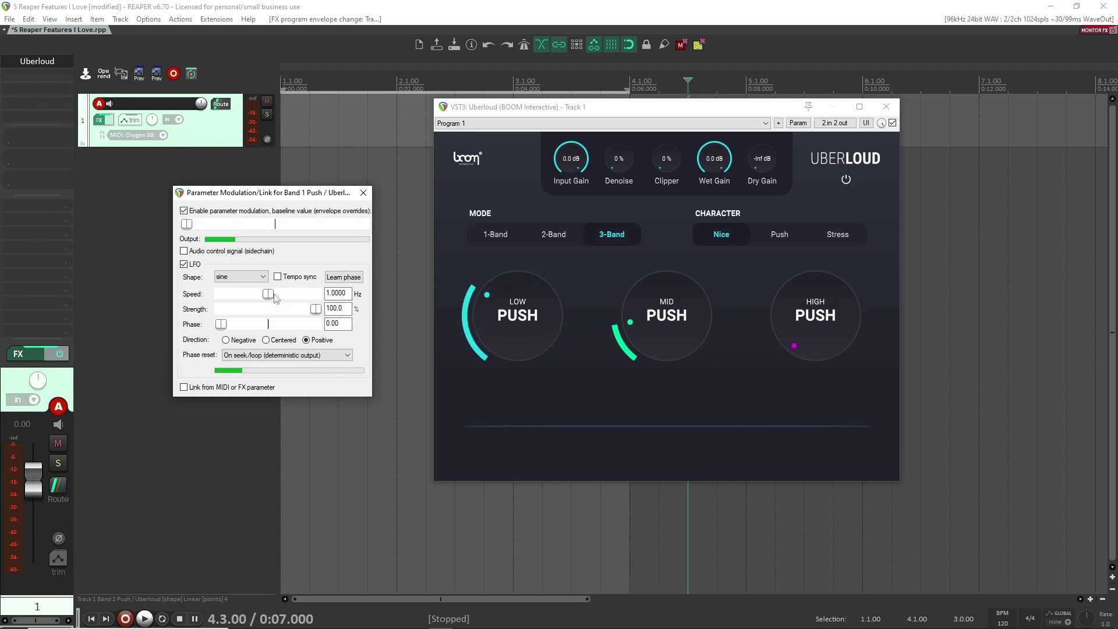
scroll(281, 295, down, 5)
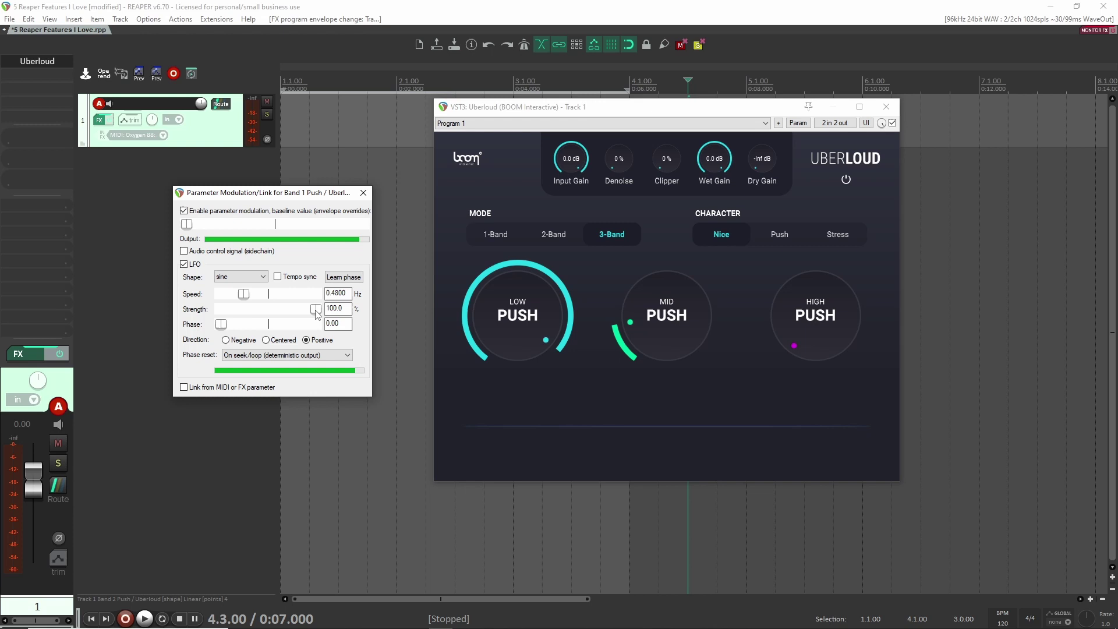
scroll(317, 309, down, 8)
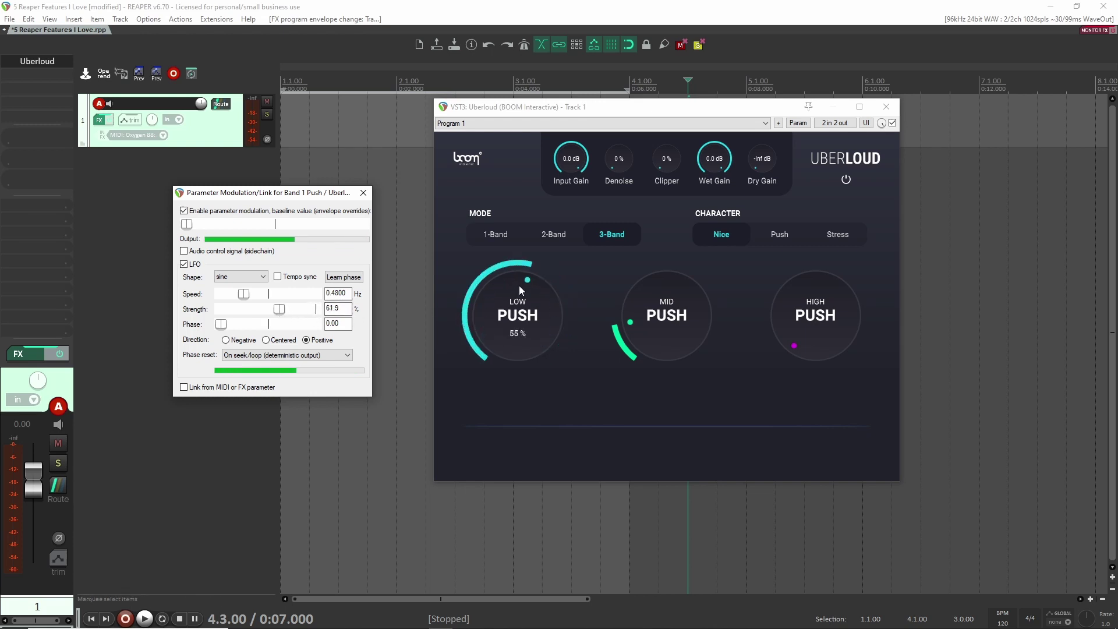
scroll(277, 314, down, 1)
scroll(276, 314, down, 1)
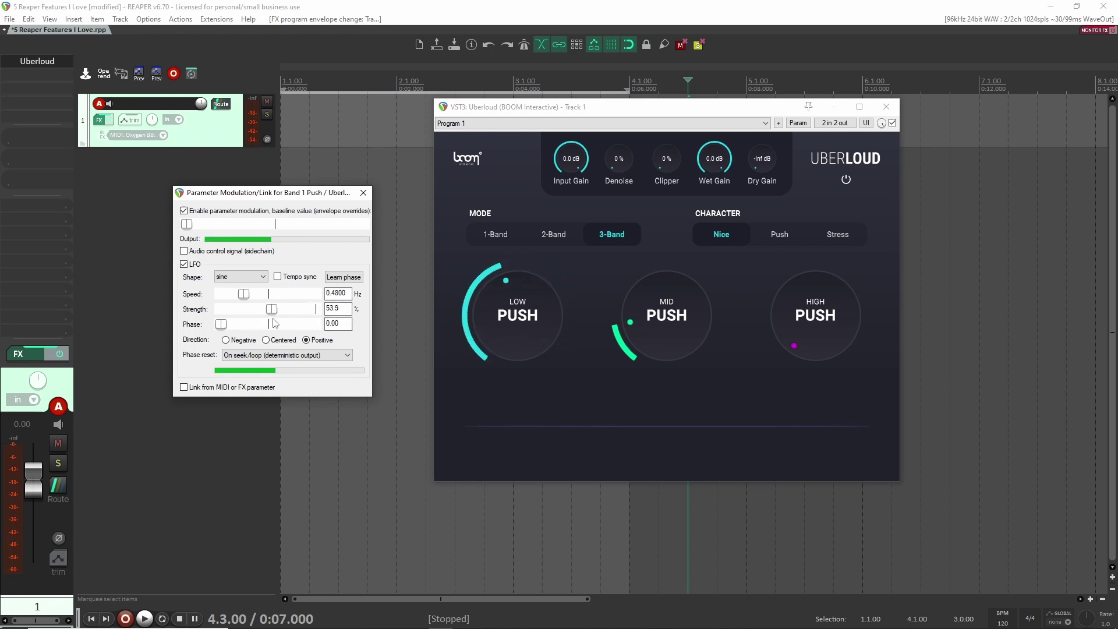
drag(220, 324, 197, 324)
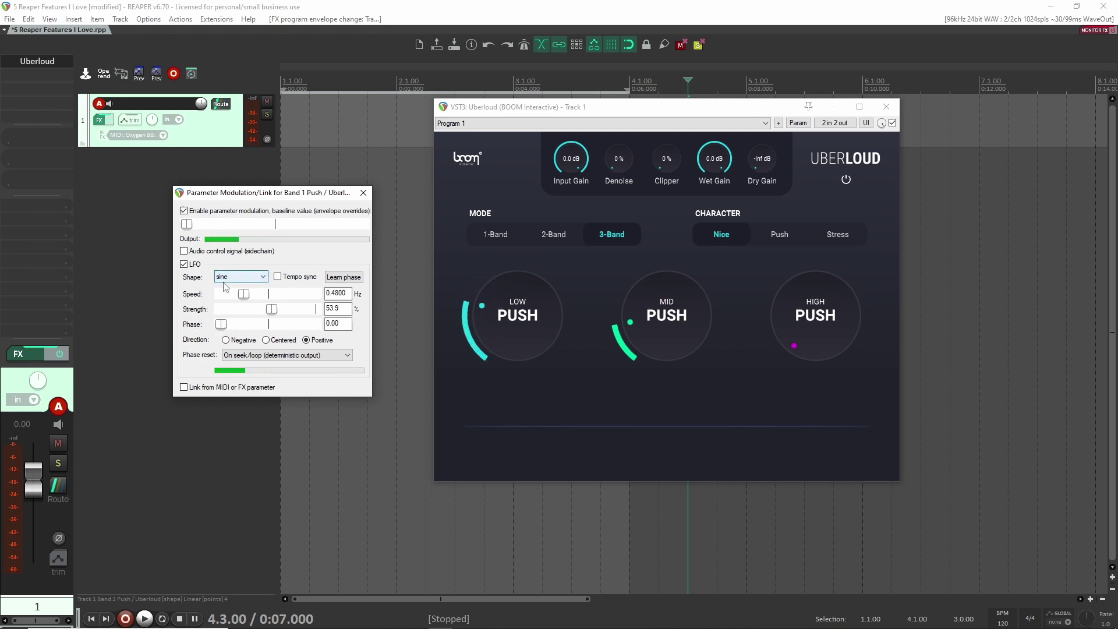
- Toggle LFO tempo sync on and off, try several shapes, and settle on a faster random shape
click(278, 277)
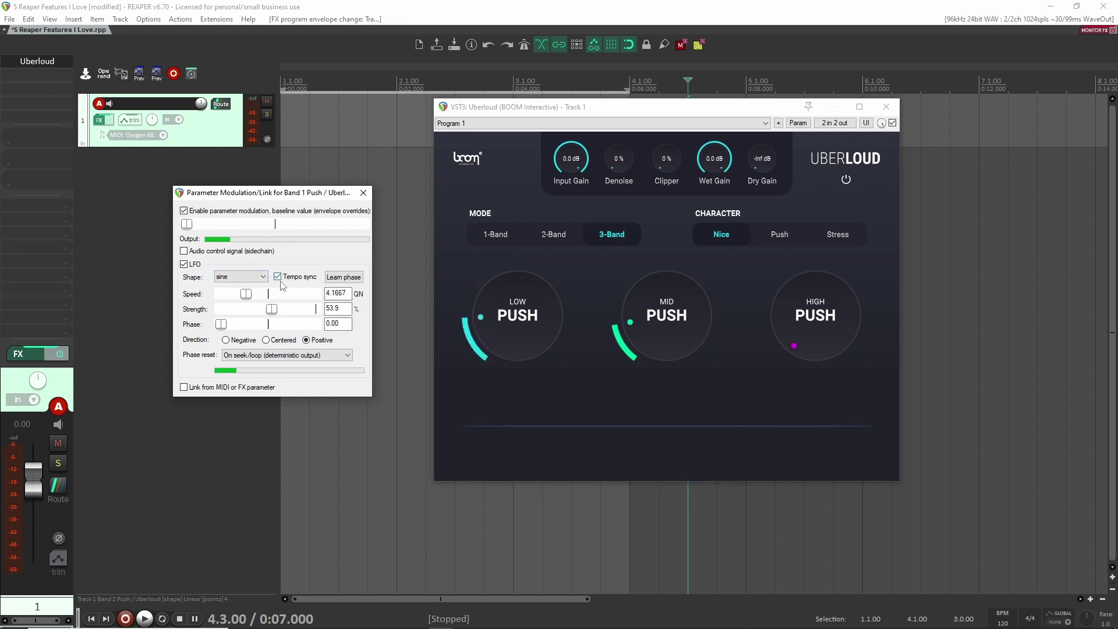
click(278, 277)
click(240, 278)
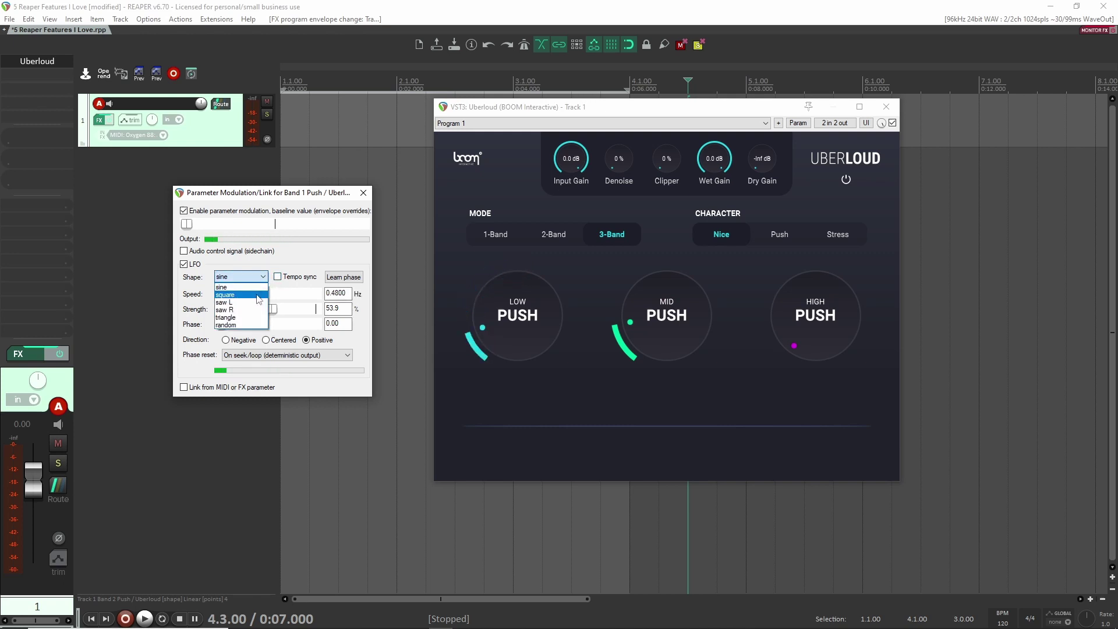
click(258, 302)
click(241, 277)
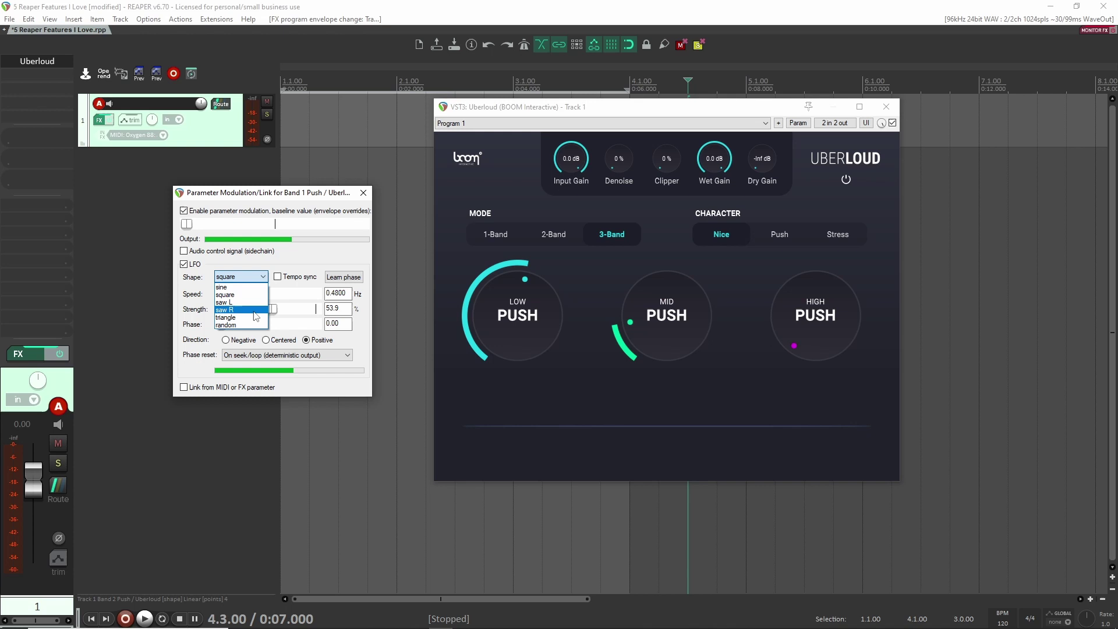
click(255, 317)
click(241, 277)
click(255, 325)
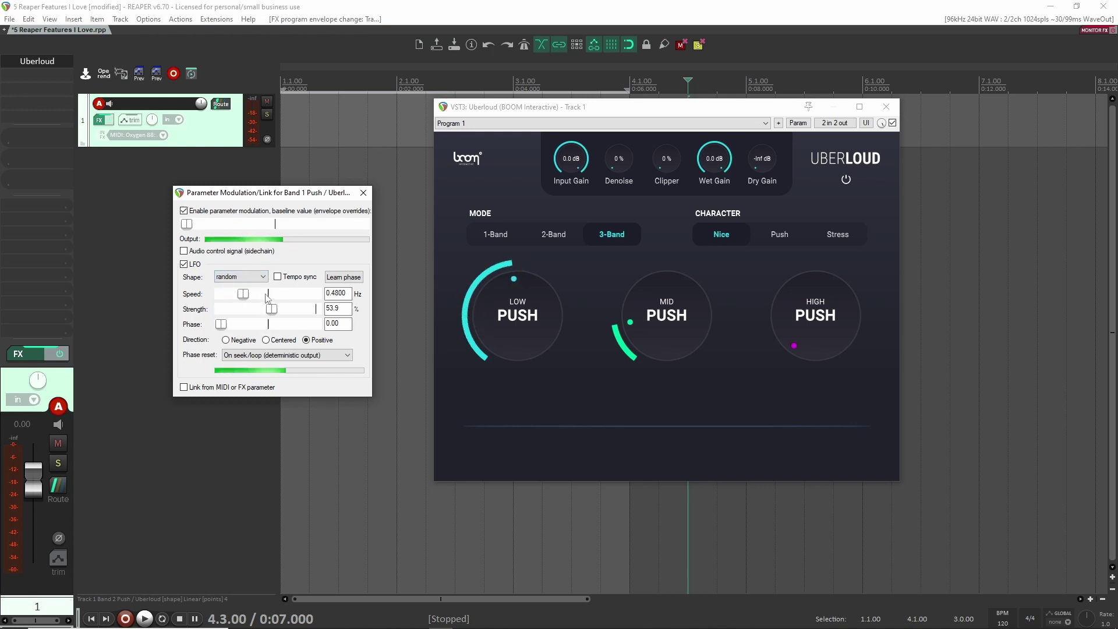
drag(243, 293, 308, 294)
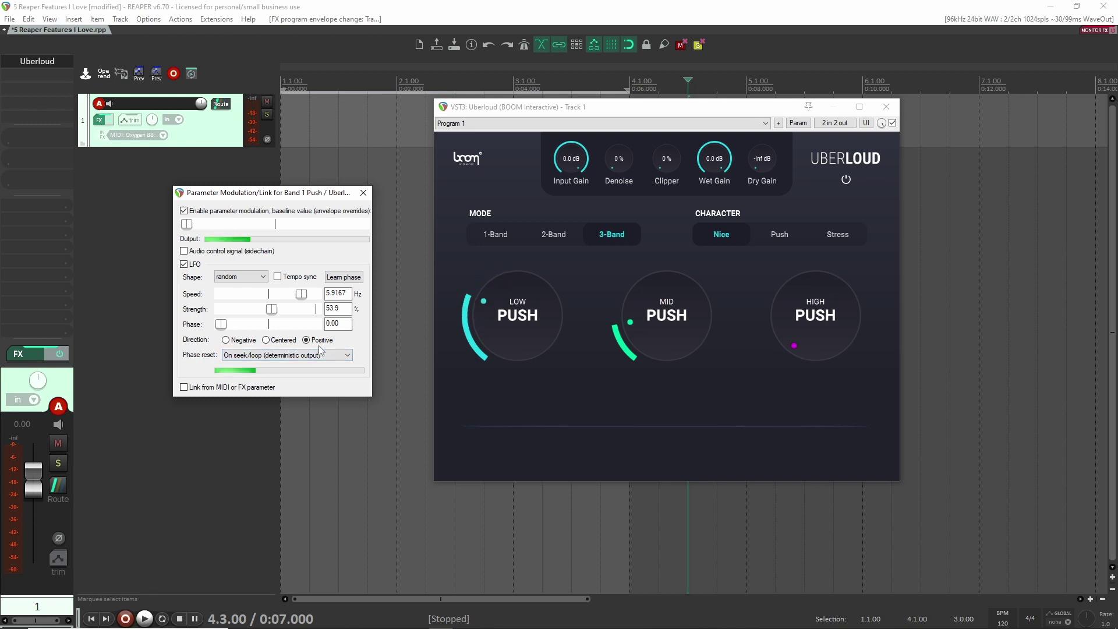
- Drive Band 1 Push from an audio sidechain signal on track channels 1+2
click(184, 252)
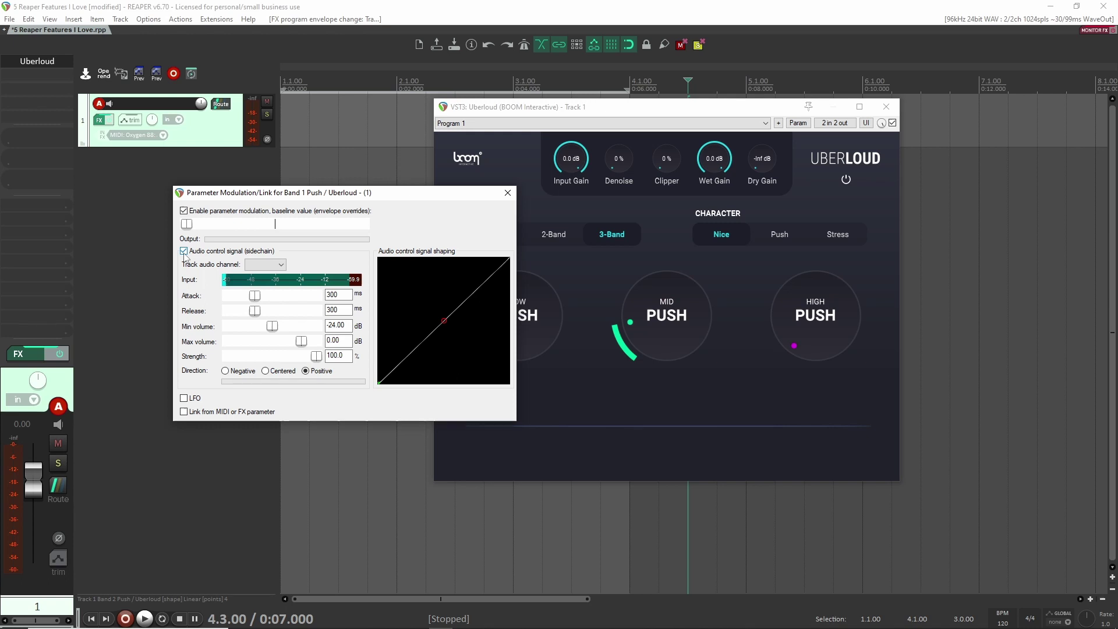
drag(279, 193, 183, 225)
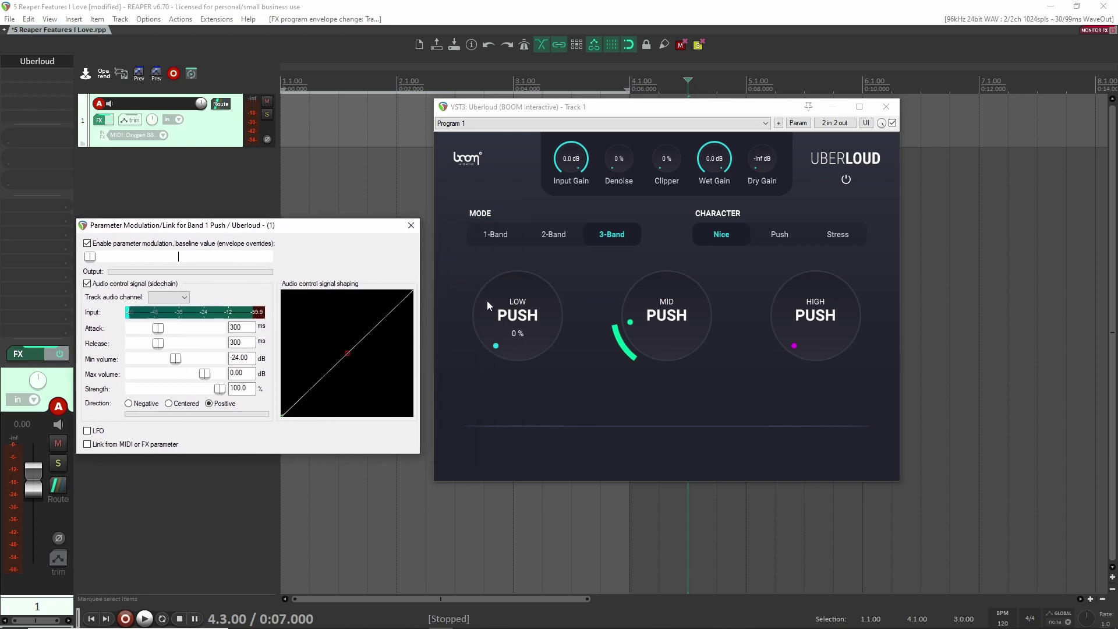
click(184, 297)
click(178, 308)
- Add track 2 set to record with input monitoring and move the play position to 0:01.000
double_click(246, 183)
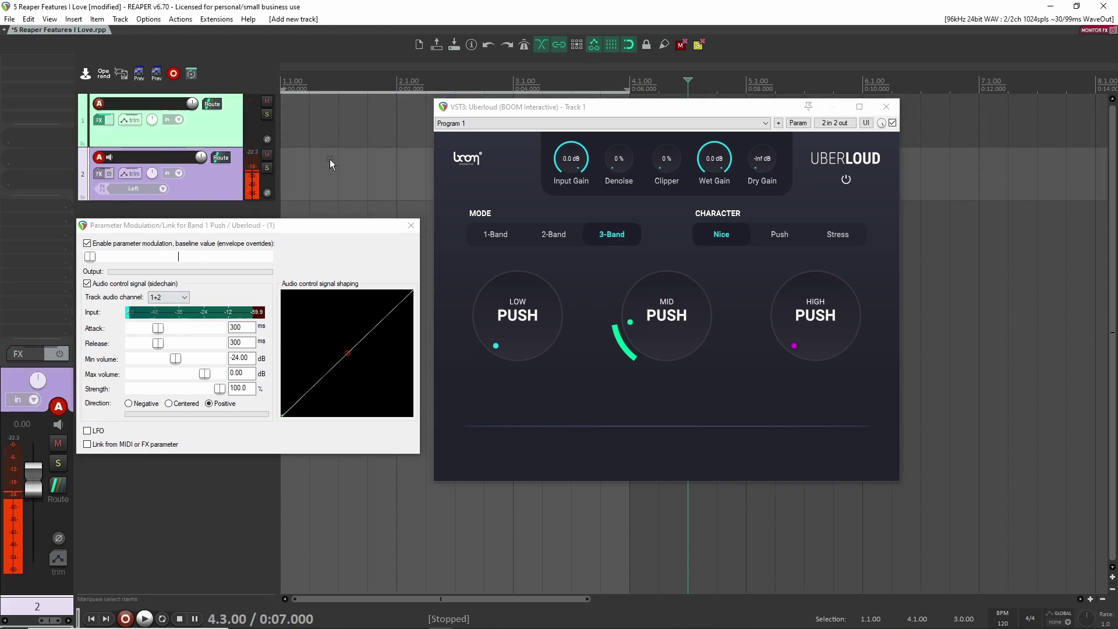
click(163, 188)
click(198, 240)
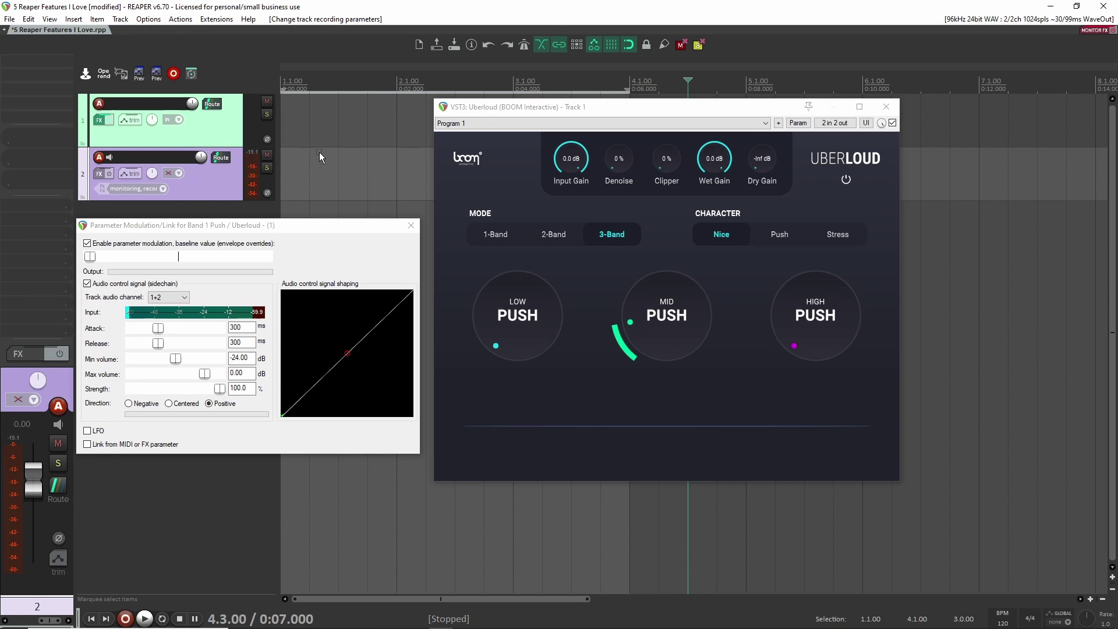
click(337, 170)
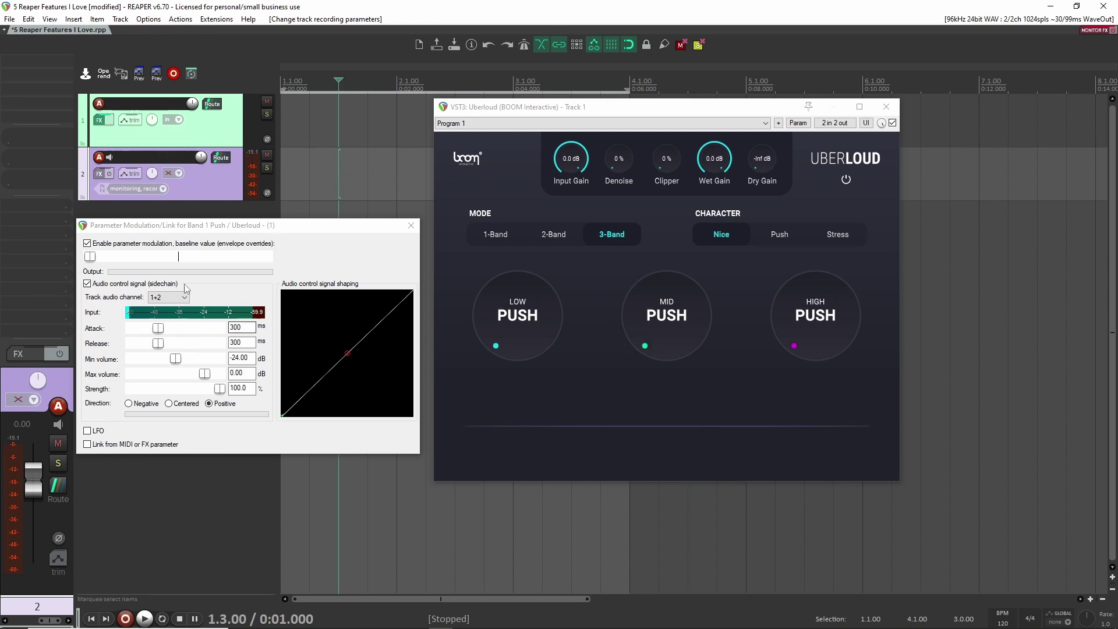
mouse_move(499, 321)
click(180, 298)
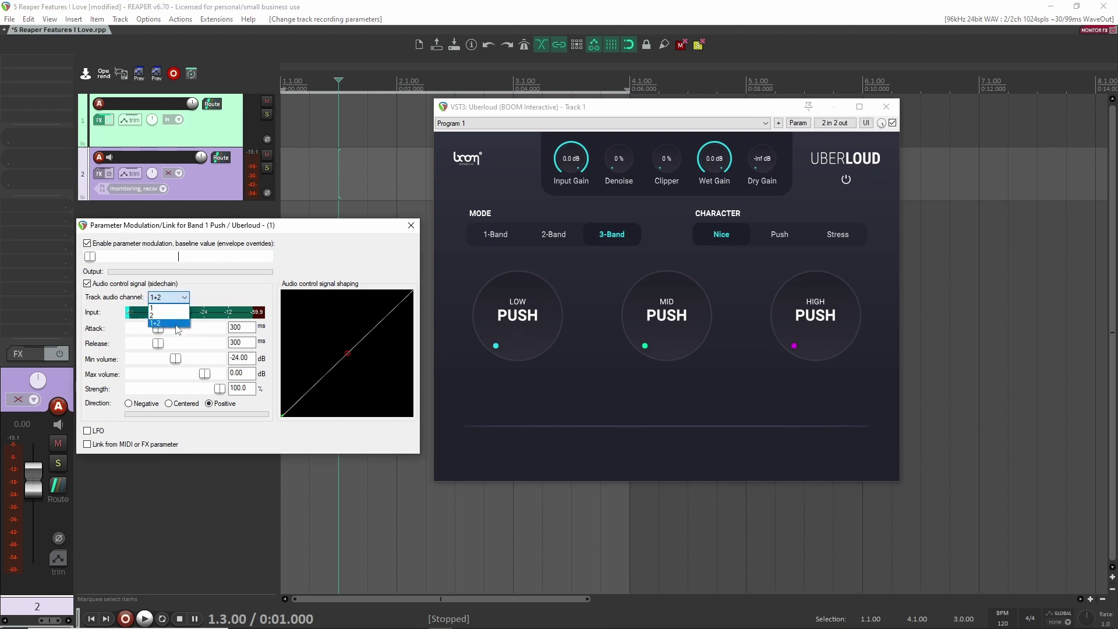
click(229, 307)
- Close the modulation window and send track 2 into new channels 3/4 on track 1
click(411, 225)
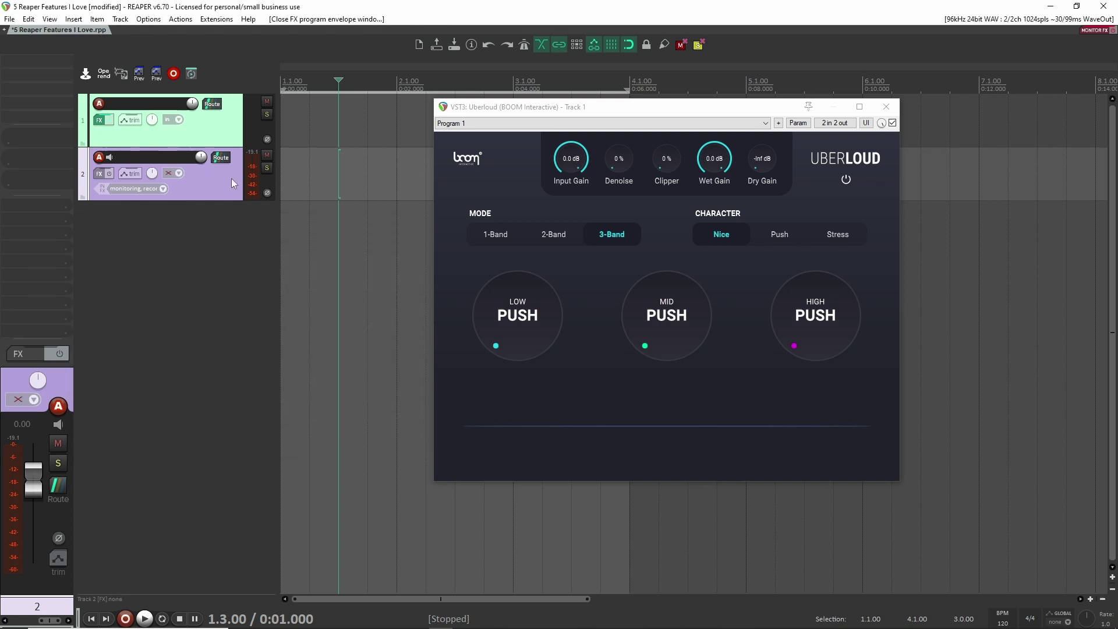
drag(221, 158, 224, 117)
click(305, 166)
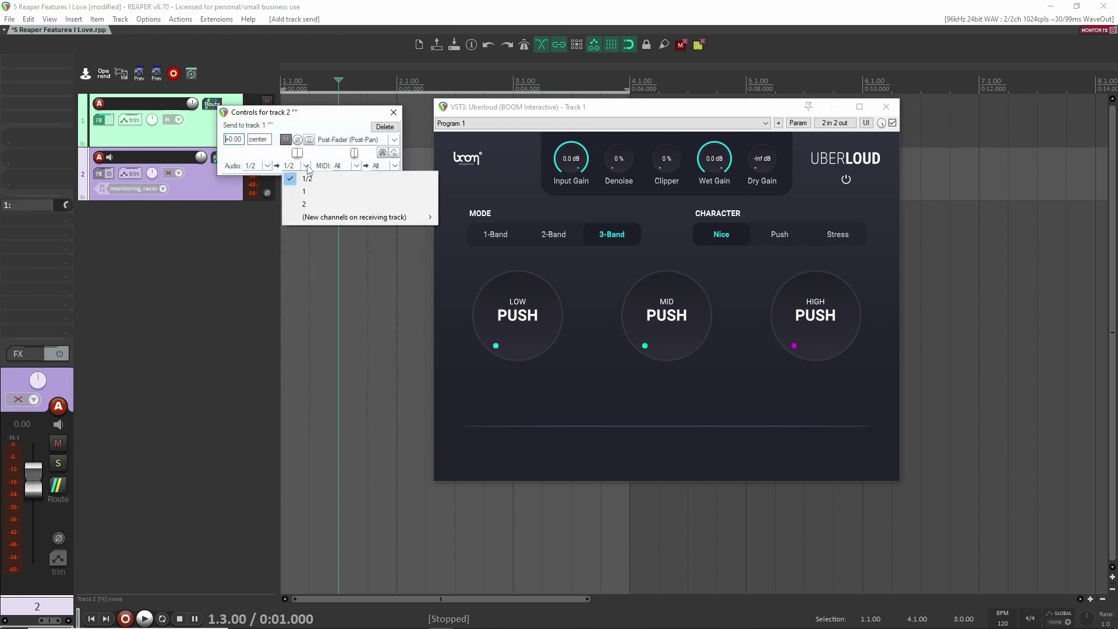
mouse_move(402, 217)
click(461, 217)
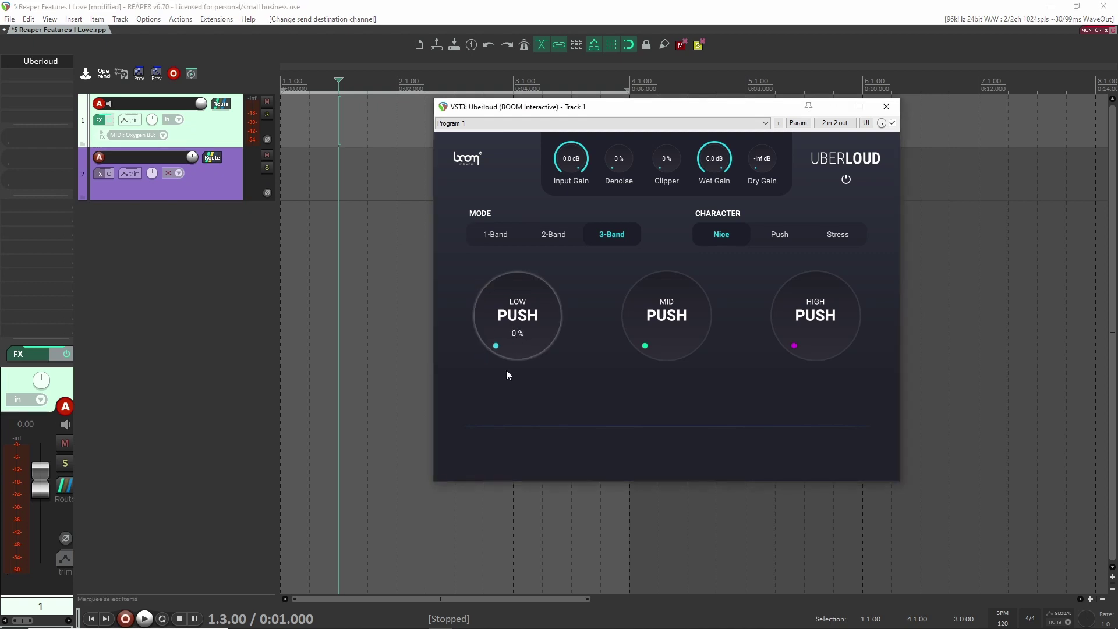
- Switch Band 1 Push's sidechain source to channels 3+4, select track 2, and close Uberloud
click(497, 352)
click(168, 298)
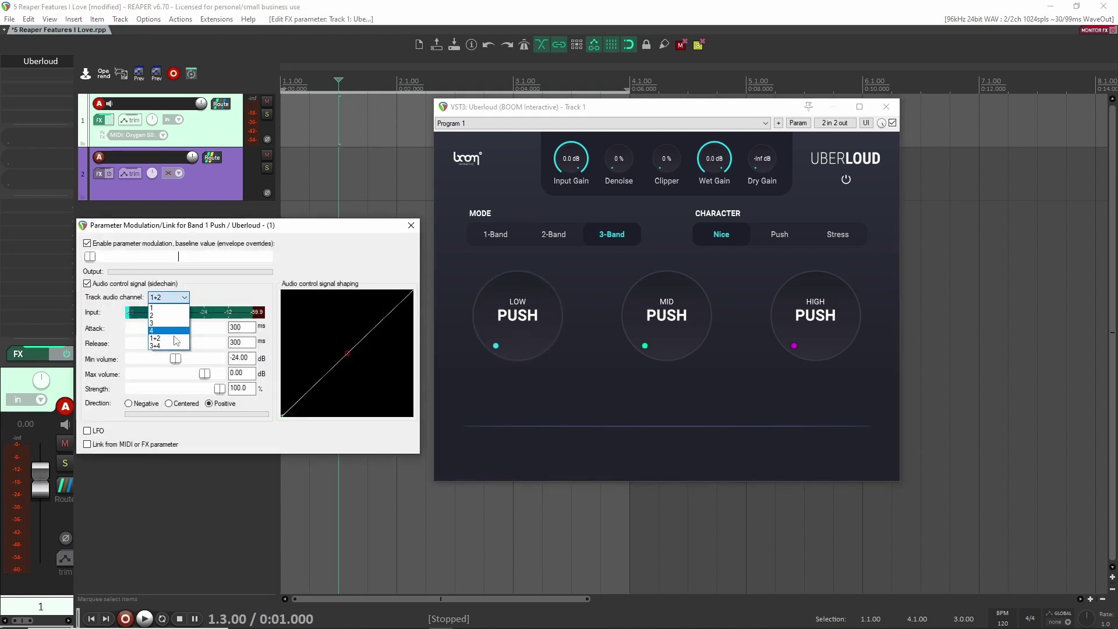
click(155, 346)
click(364, 185)
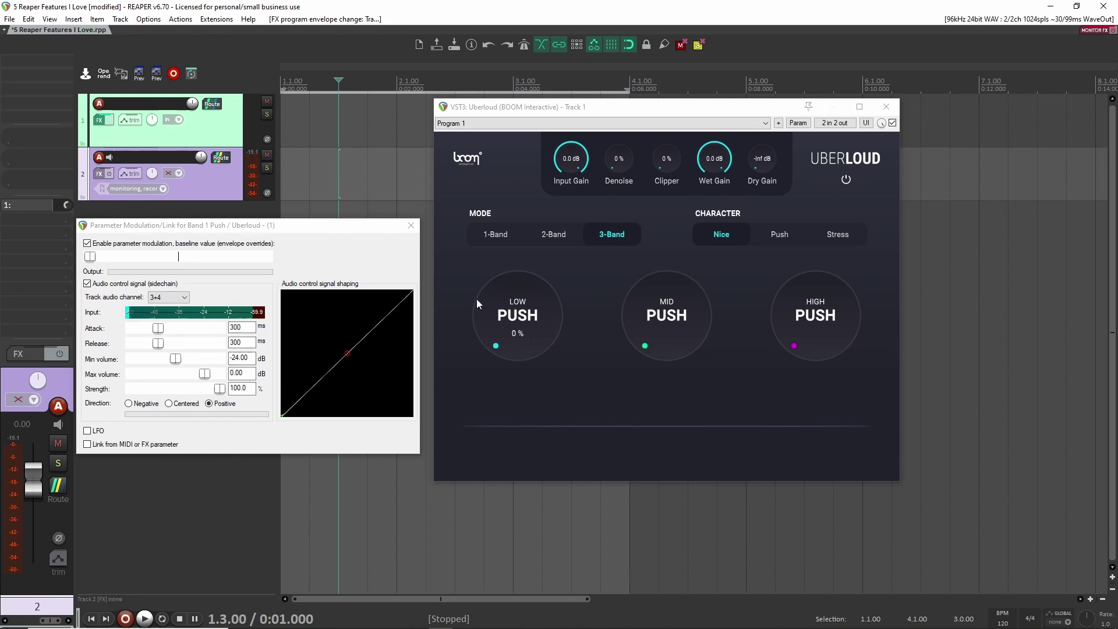
drag(674, 111, 716, 158)
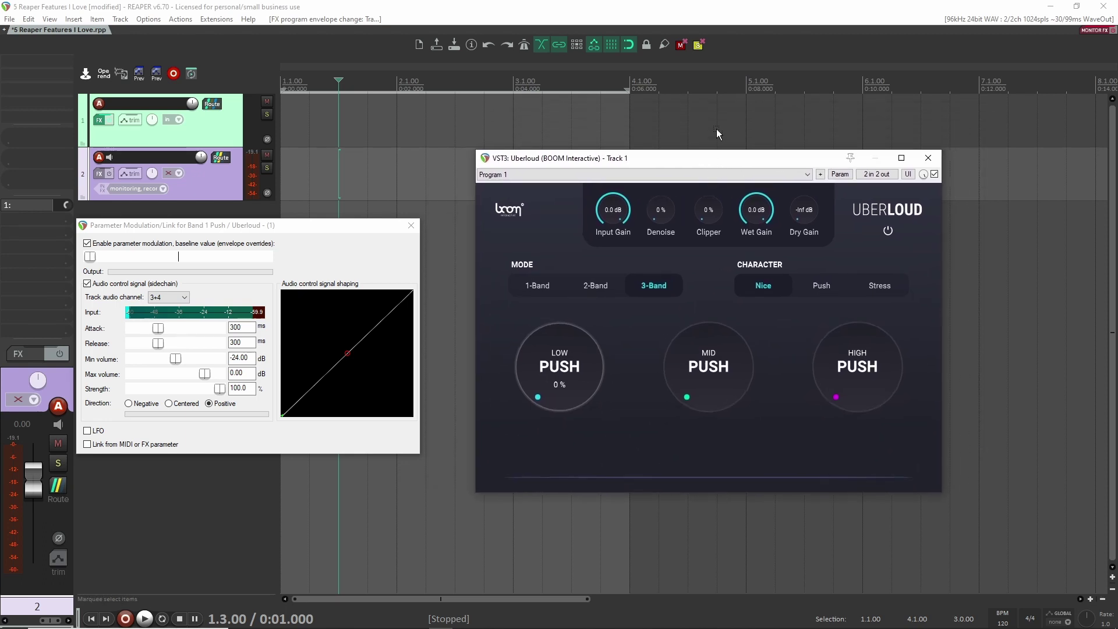
click(928, 158)
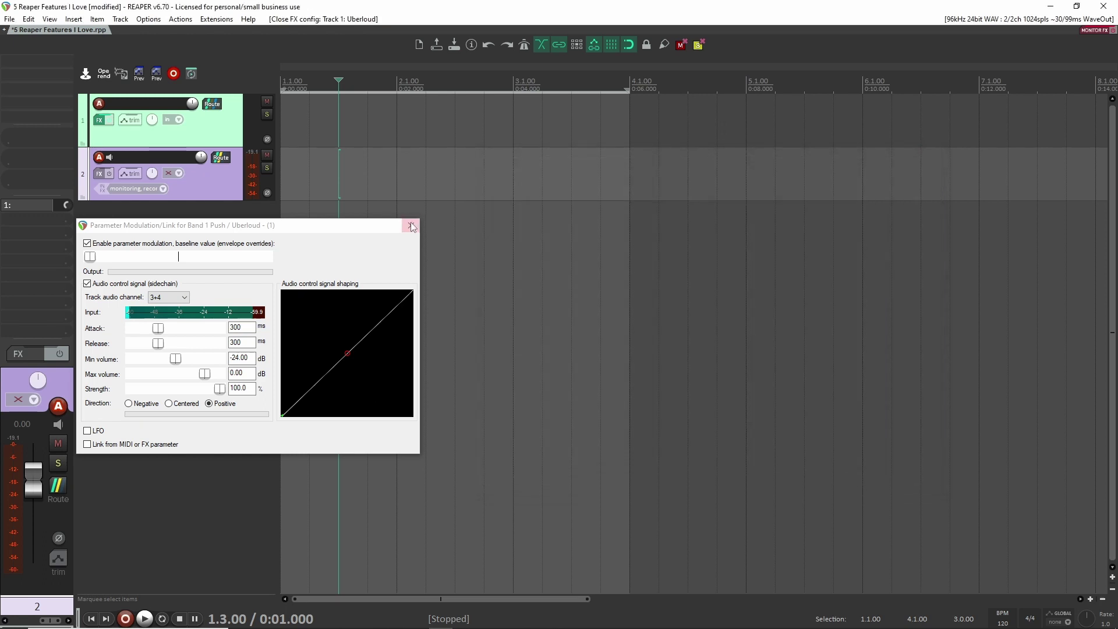
- Close Parameter Modulation and open the Screensets/Layouts window from the View menu
click(411, 226)
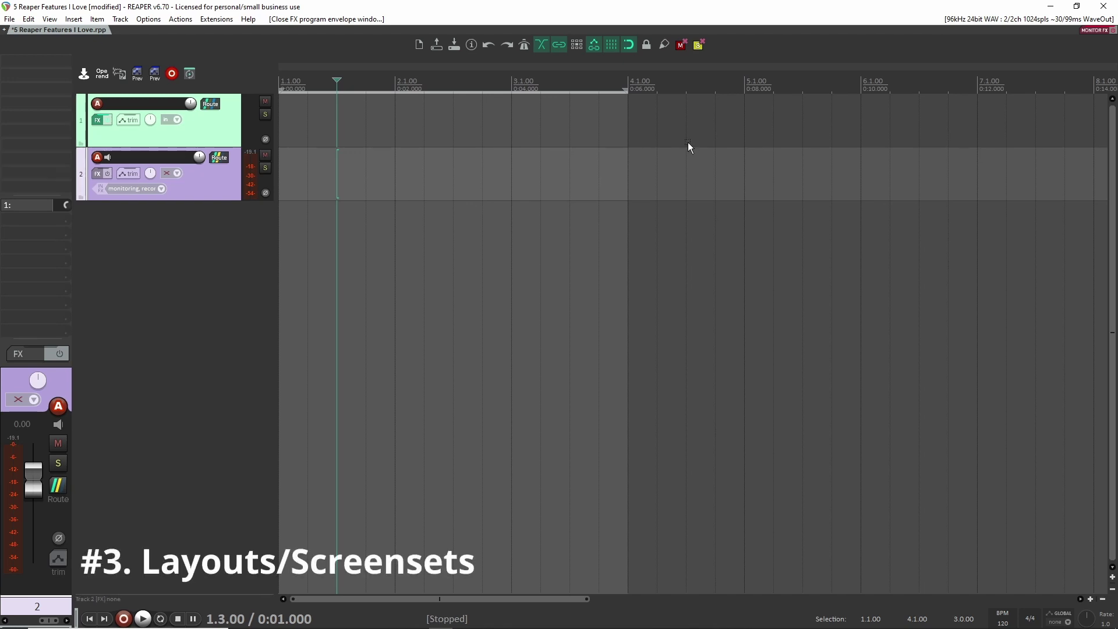
click(60, 20)
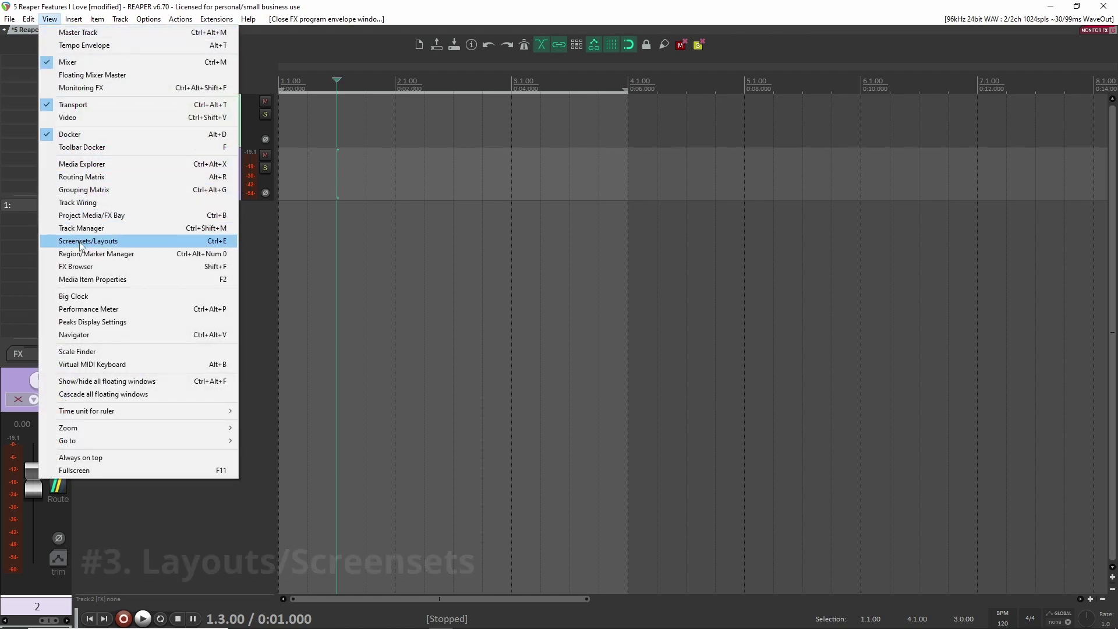
click(131, 241)
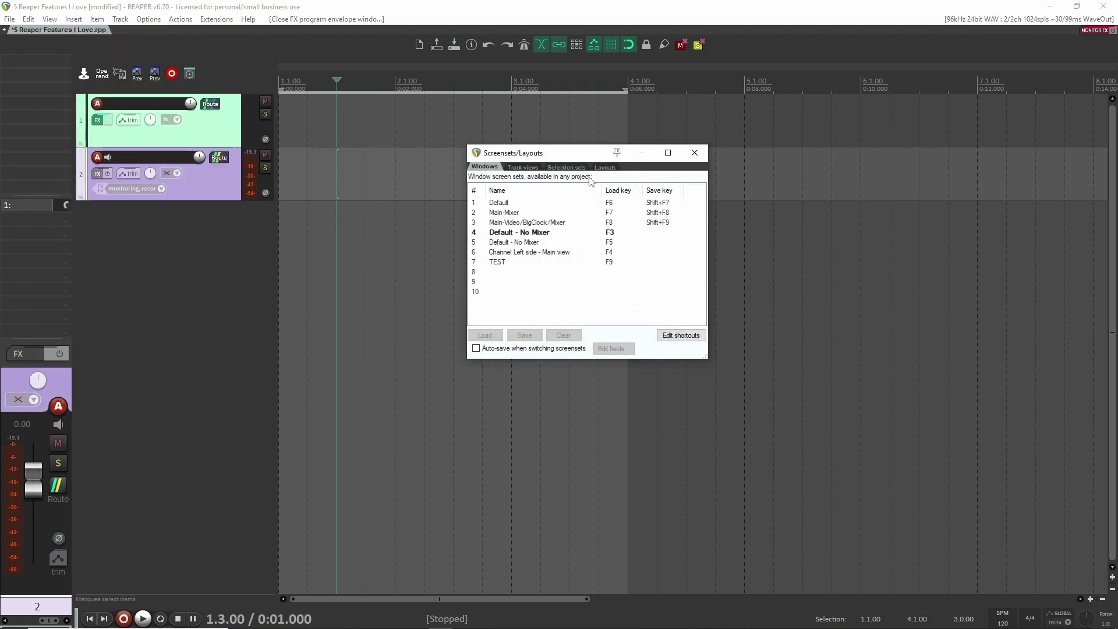
- Close Screensets/Layouts, set the edit position to 2.4.00, and select track 1 to show its mixer strip
drag(553, 153, 653, 183)
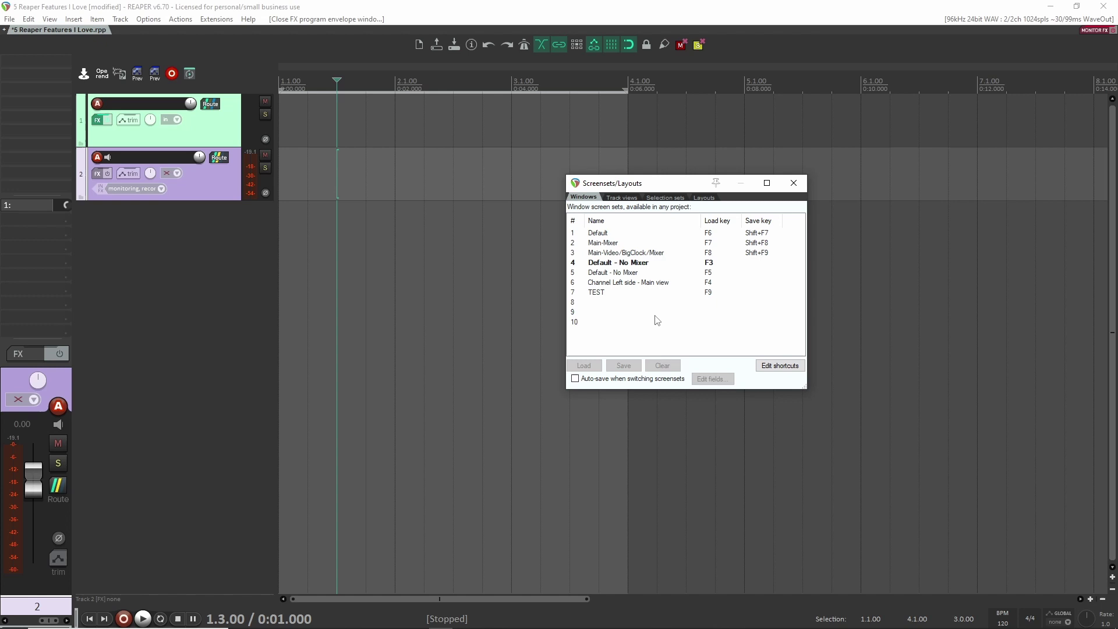
click(793, 183)
click(482, 256)
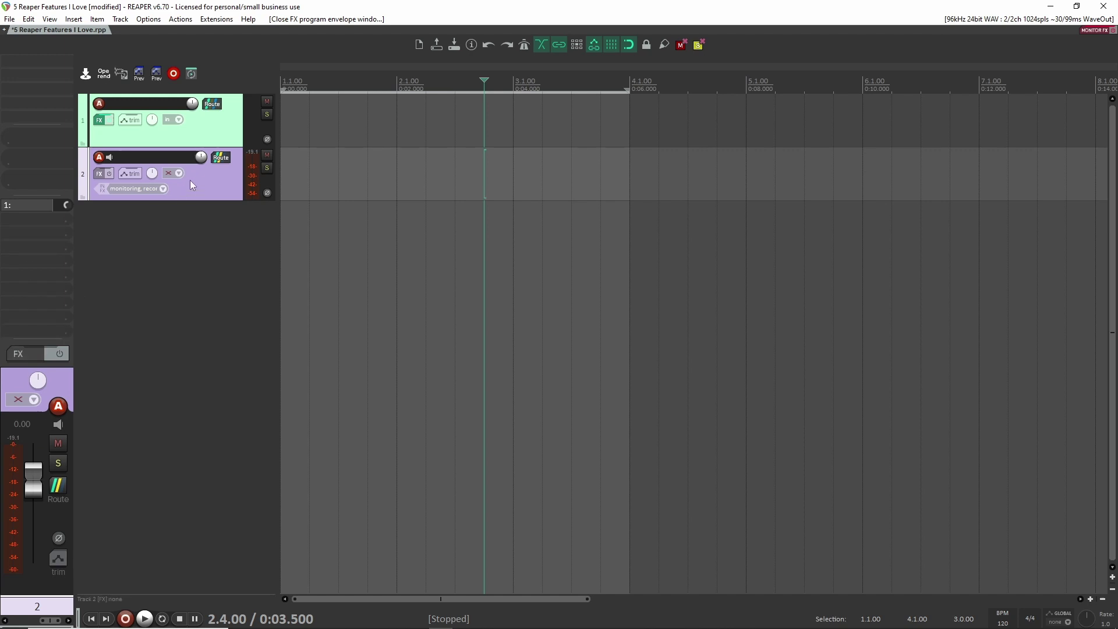
click(227, 145)
click(225, 190)
click(227, 145)
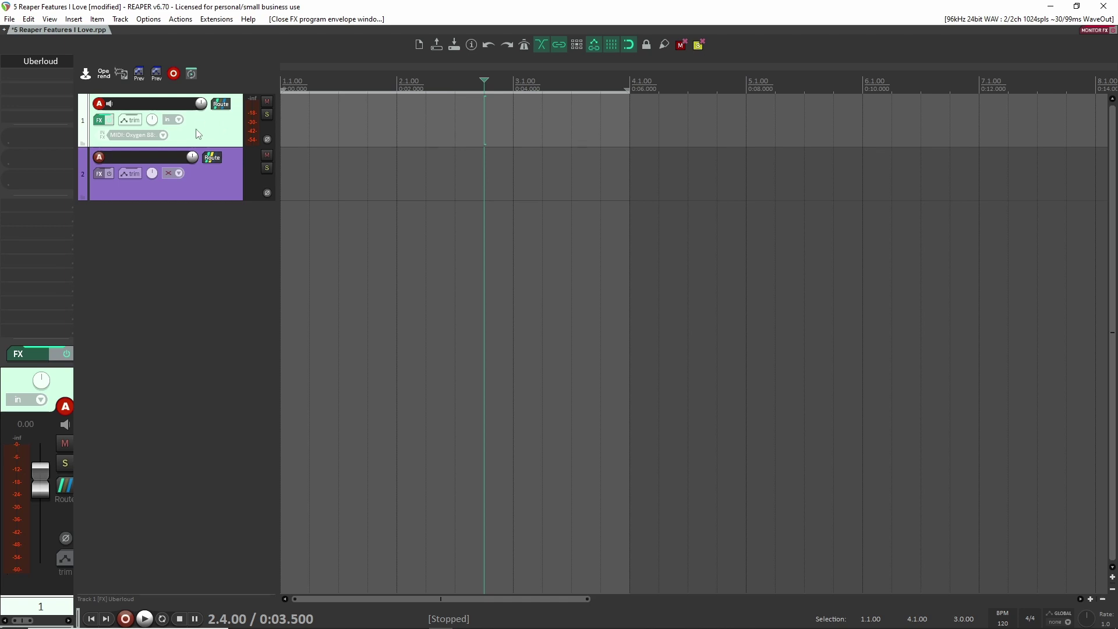
- Add track 3 with its record input set to None, then hide the bottom mixer
key(ctrl+m)
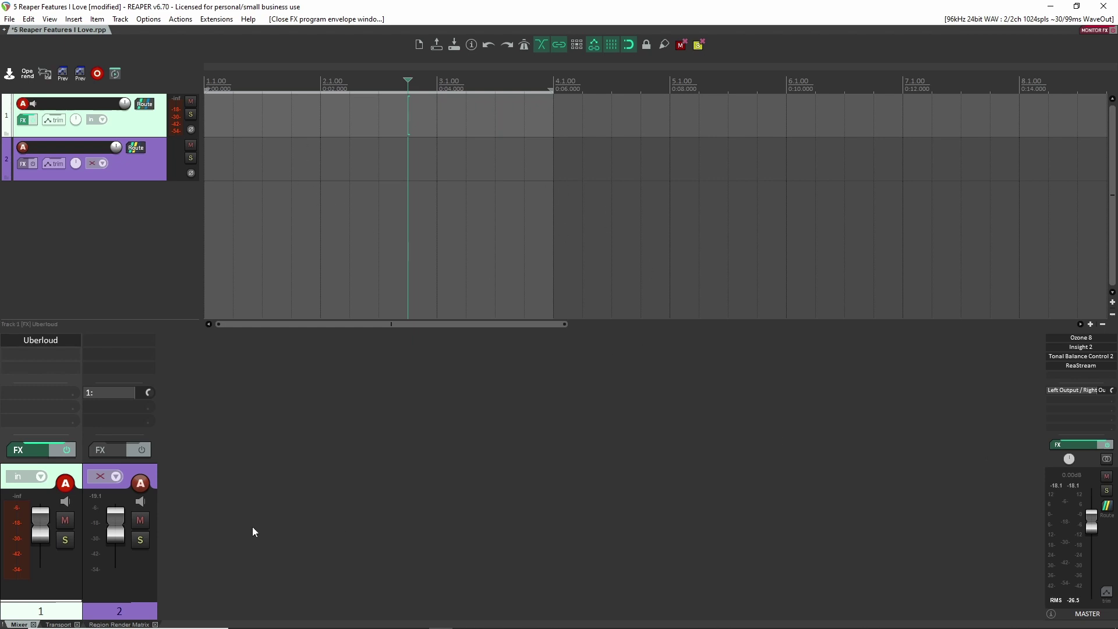
double_click(173, 236)
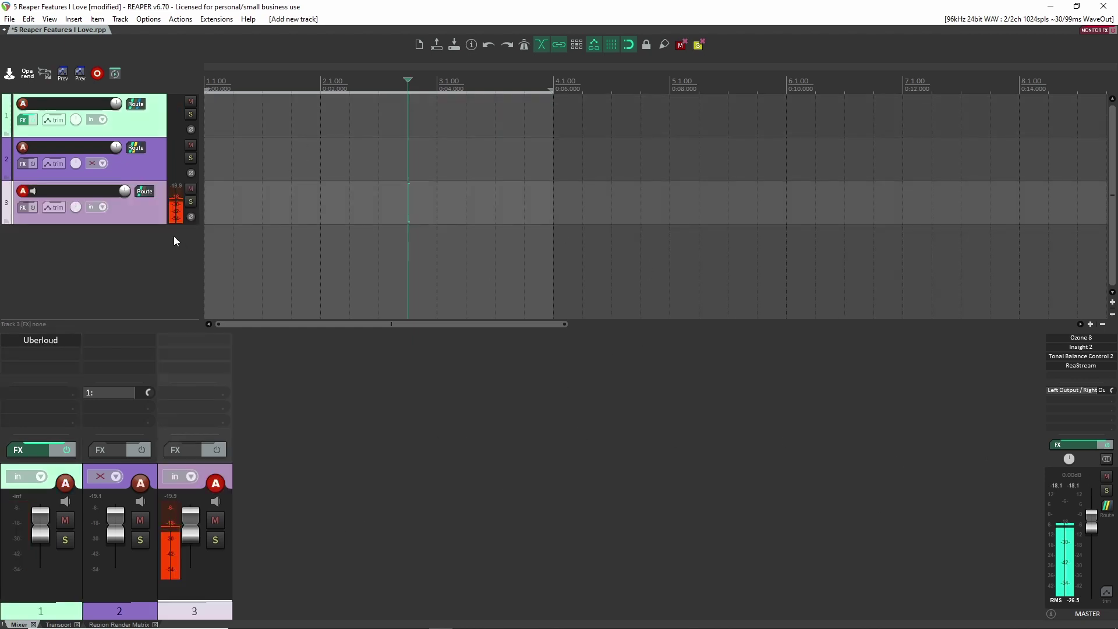
click(108, 212)
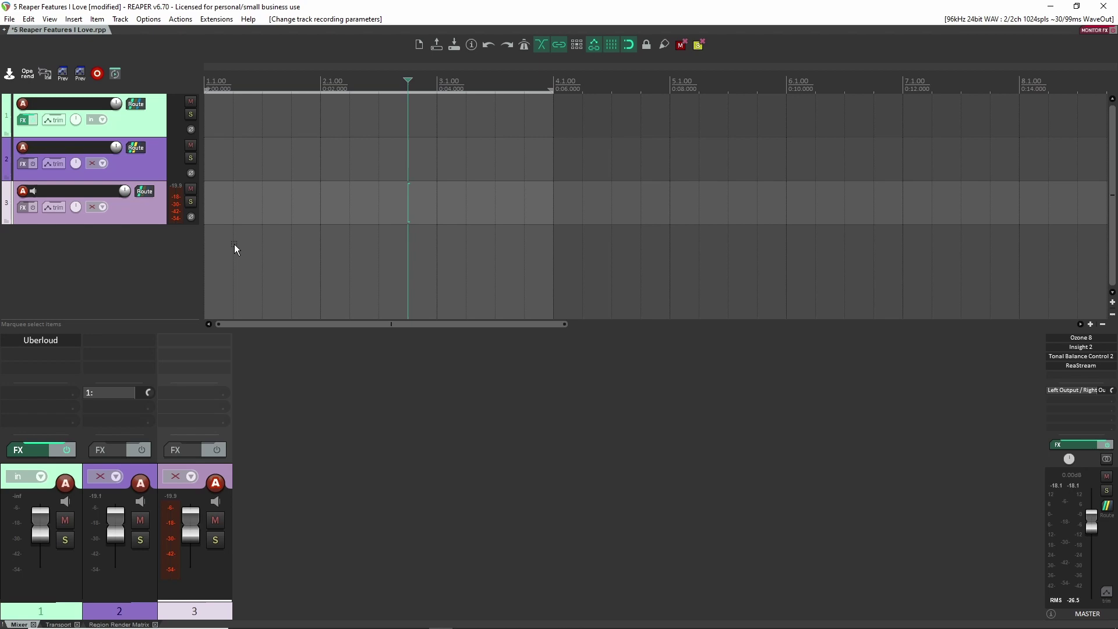
key(ctrl+m)
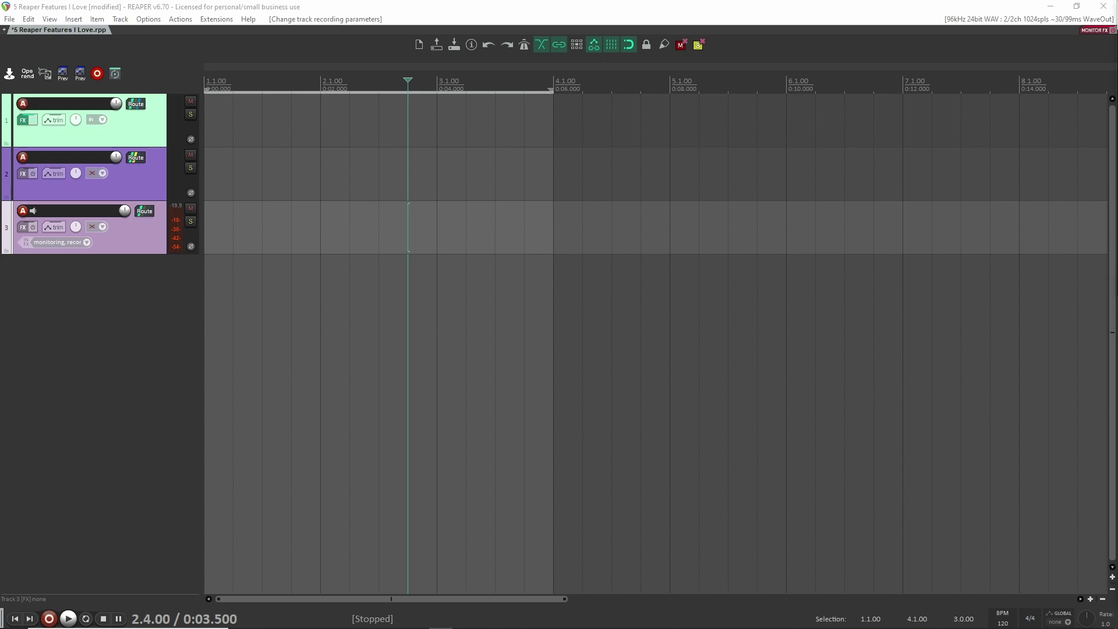
- Bring up the Video Window and Big Clock, moving the clock to the top-right
key(ctrl+shift+v)
drag(492, 5, 454, 15)
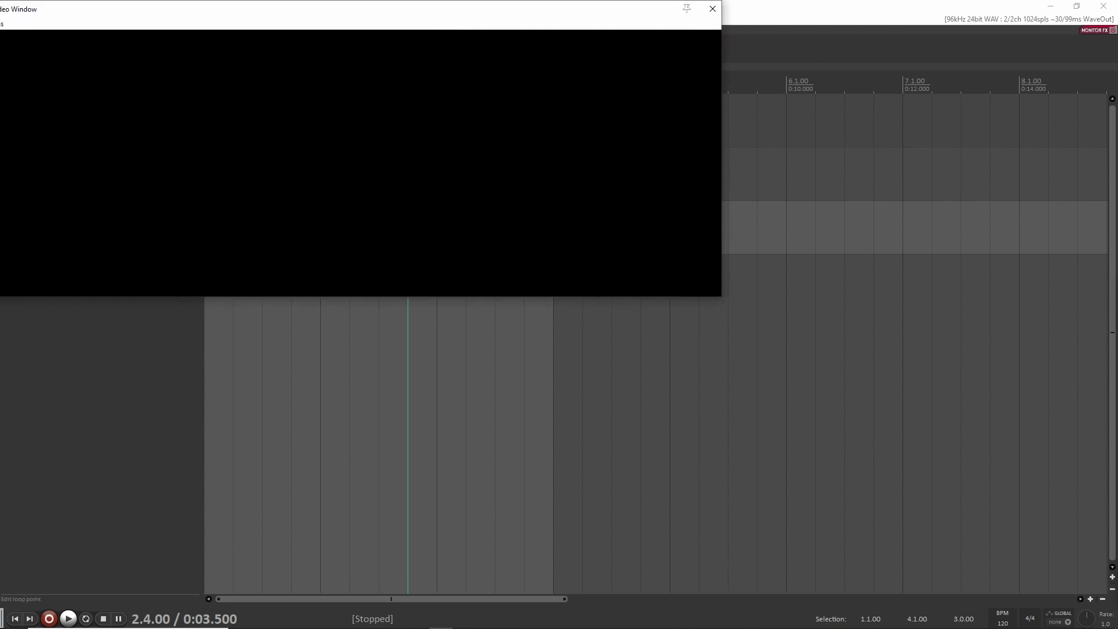
key(alt+b)
drag(659, 13, 874, 10)
- Show the floating Mixer, then recall the layout with track 3's strip docked beside the tracks
key(ctrl+m)
drag(512, 375, 328, 302)
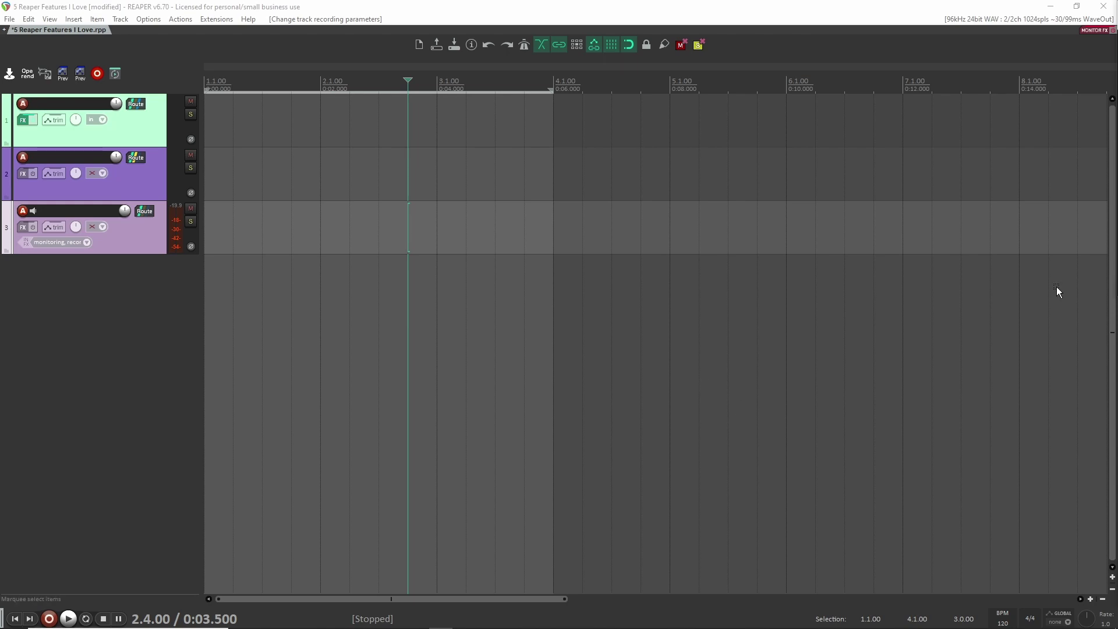
key(ctrl+m)
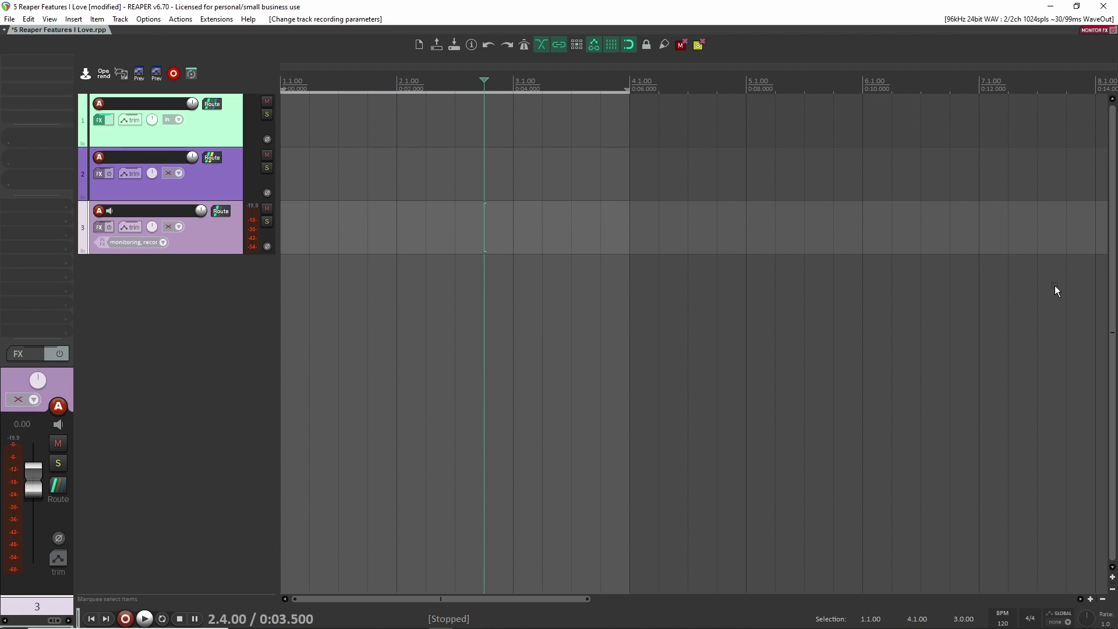
- Create a new project tab from the File menu and cancel its Save Project prompt
click(9, 19)
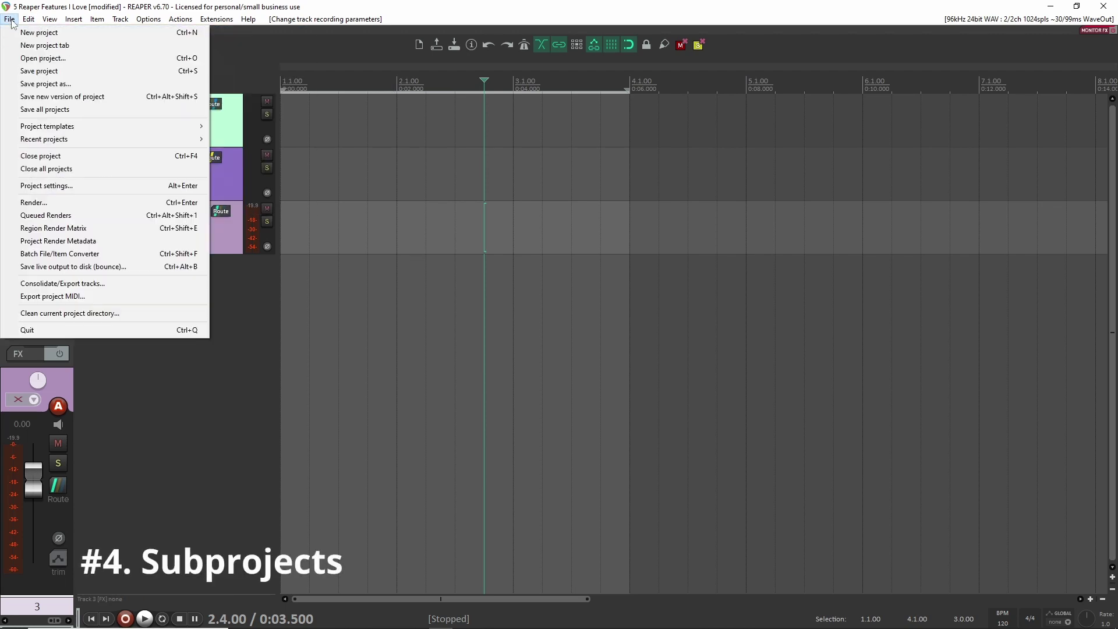
click(26, 46)
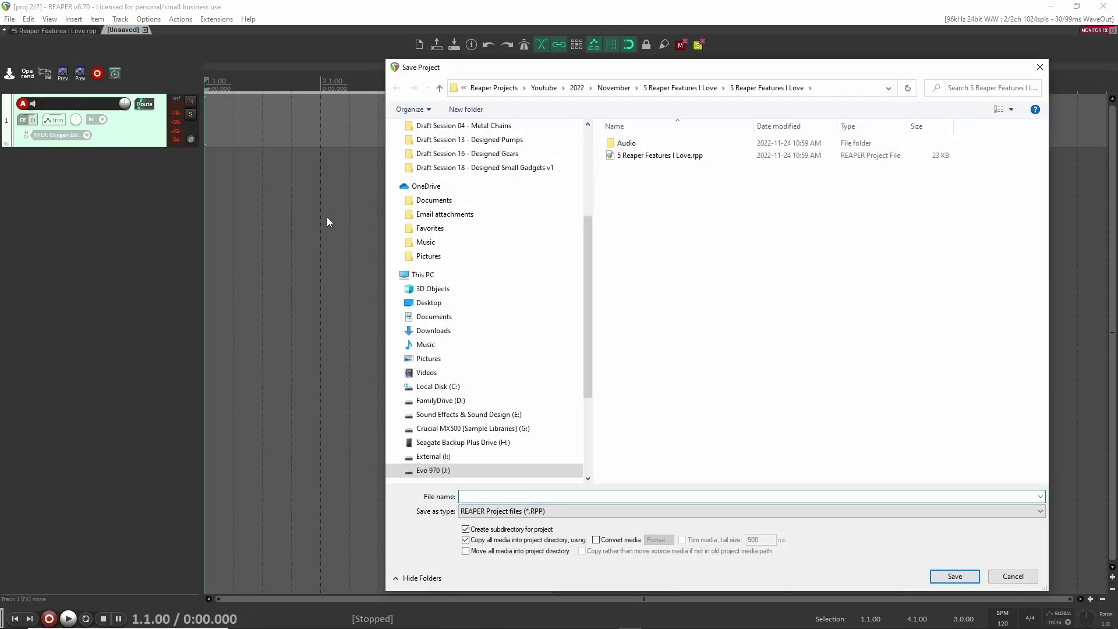
click(1040, 67)
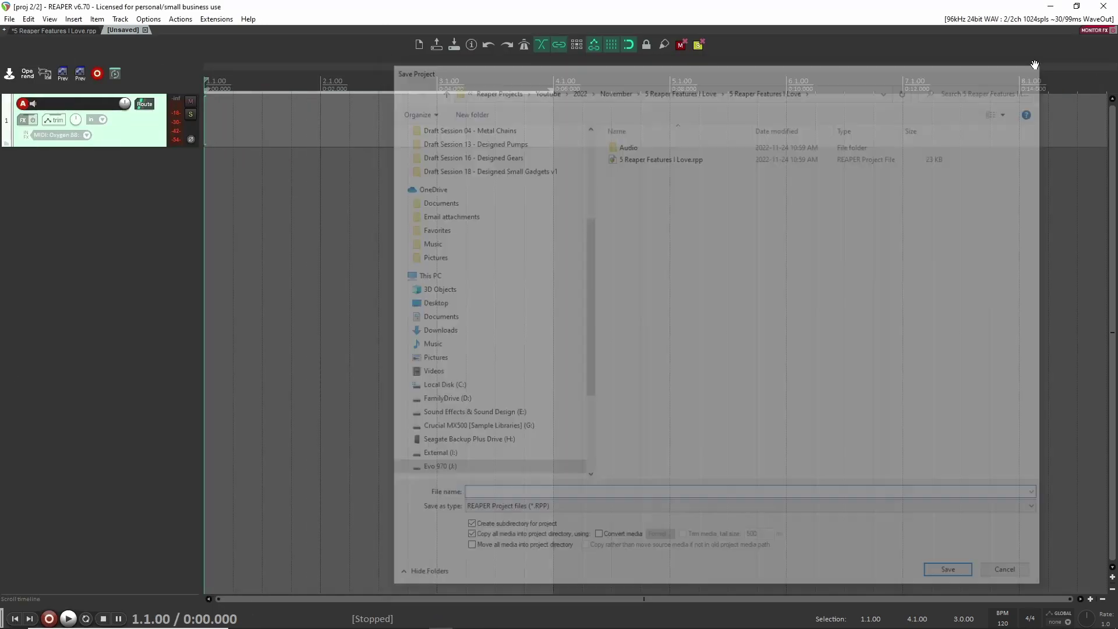
- Create a second new unsaved project tab with File > New project tab
click(87, 31)
click(135, 30)
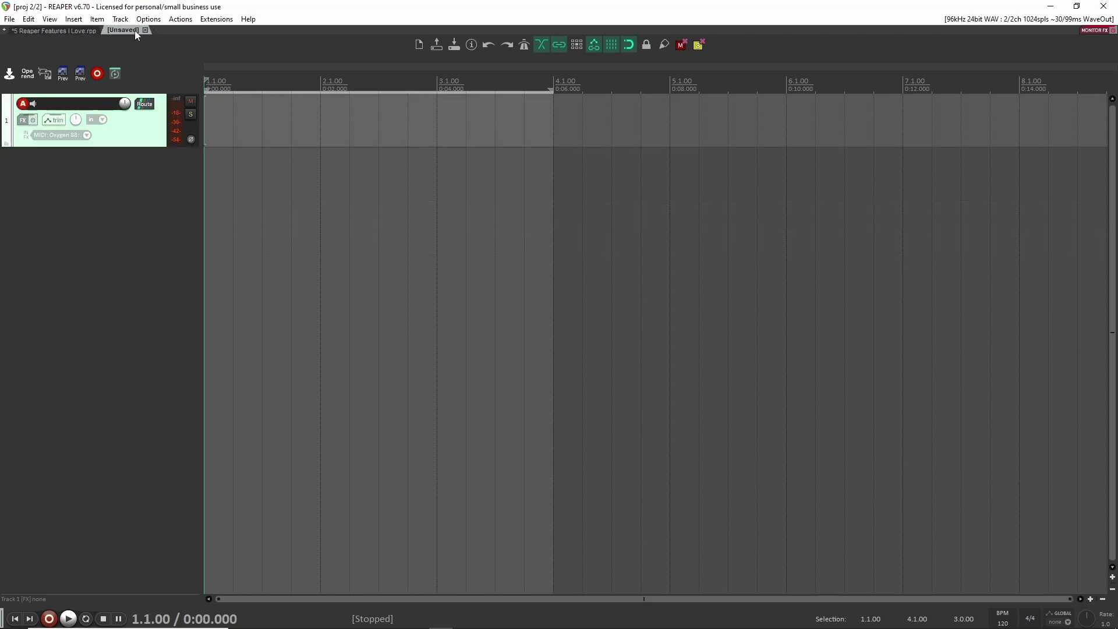
click(9, 19)
click(41, 45)
- Switch back and forth between Reaper Features I Love and the first unsaved tab
click(70, 30)
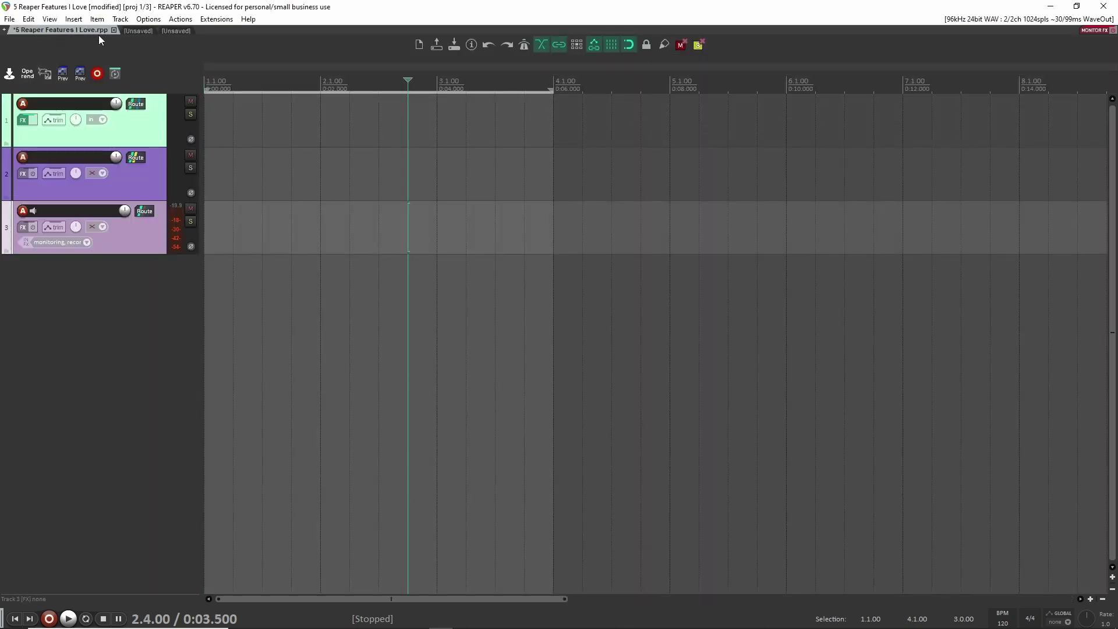
click(142, 30)
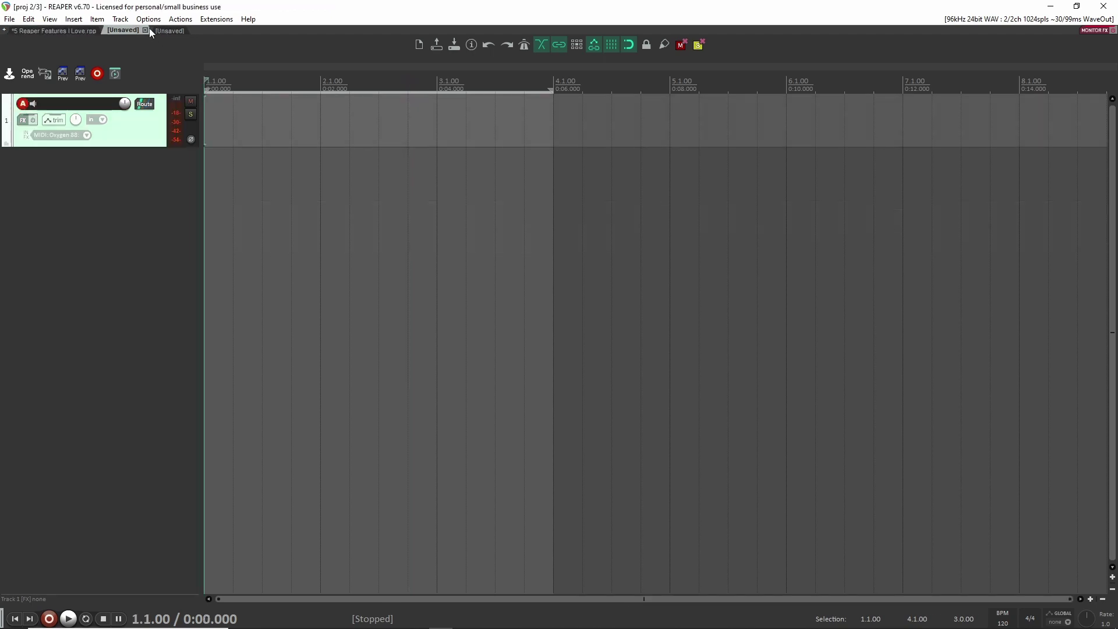
click(74, 31)
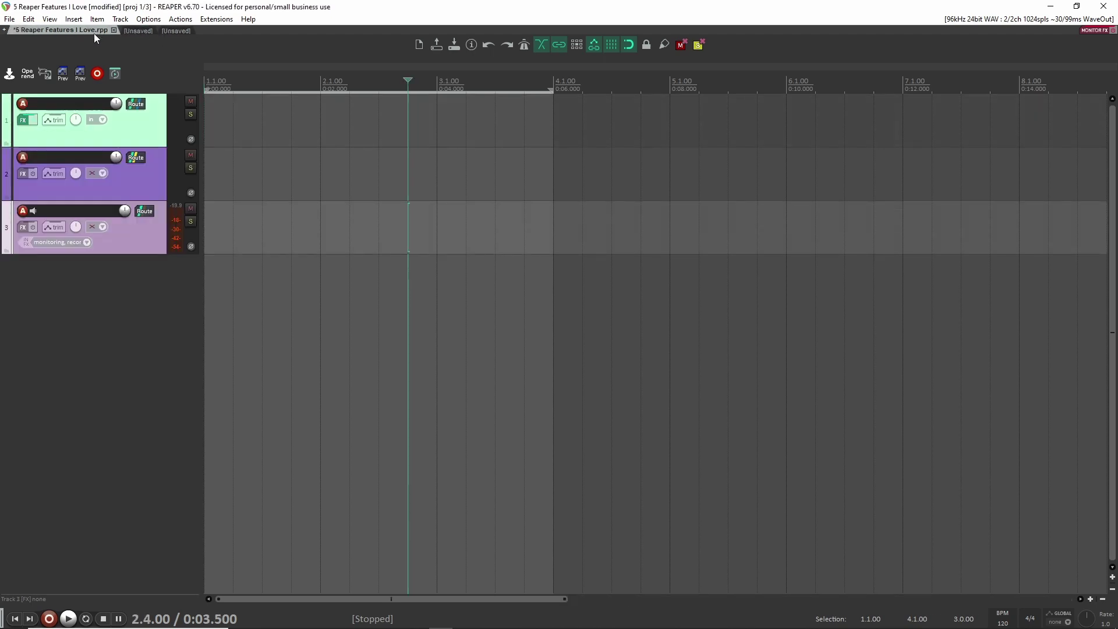
click(136, 32)
click(62, 31)
click(140, 30)
- Play the unsaved project from 2.2.00, then select track 2 at 2.1.00 in Reaper Features I Love
click(350, 188)
key(space)
key(space)
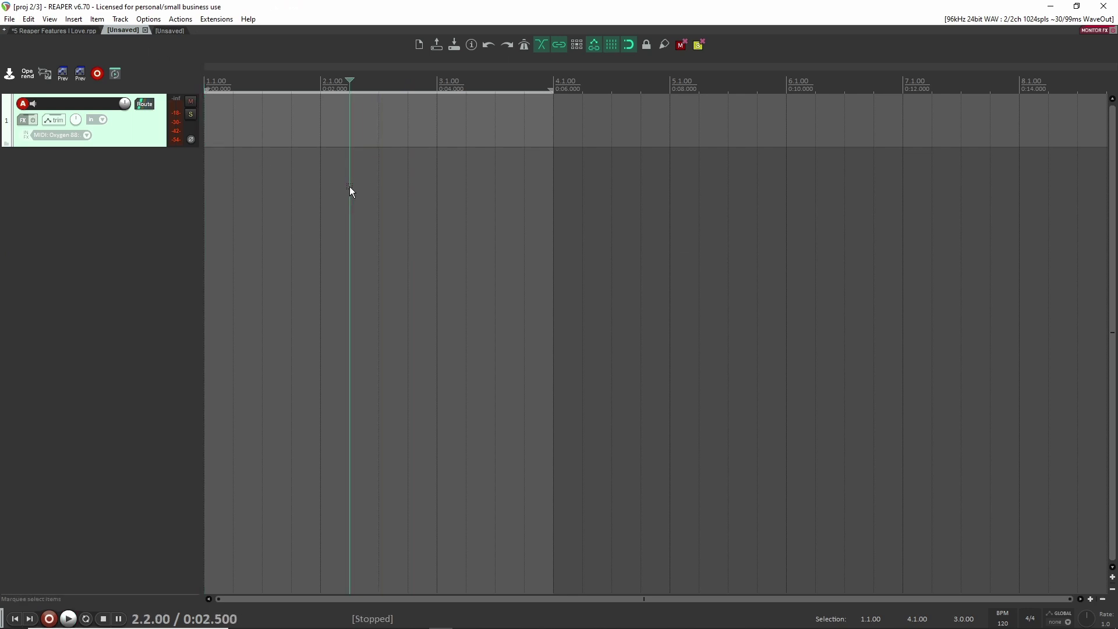
click(30, 32)
click(330, 166)
key(space)
key(space)
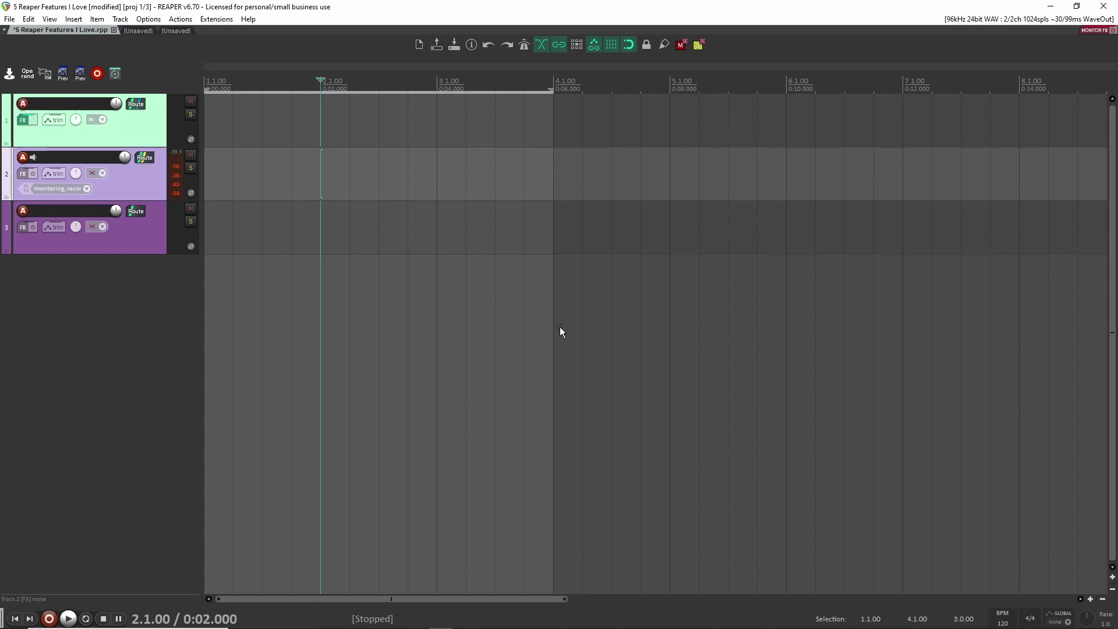
- Compare the tabs once more, ending on the Reaper Features I Love project
click(140, 32)
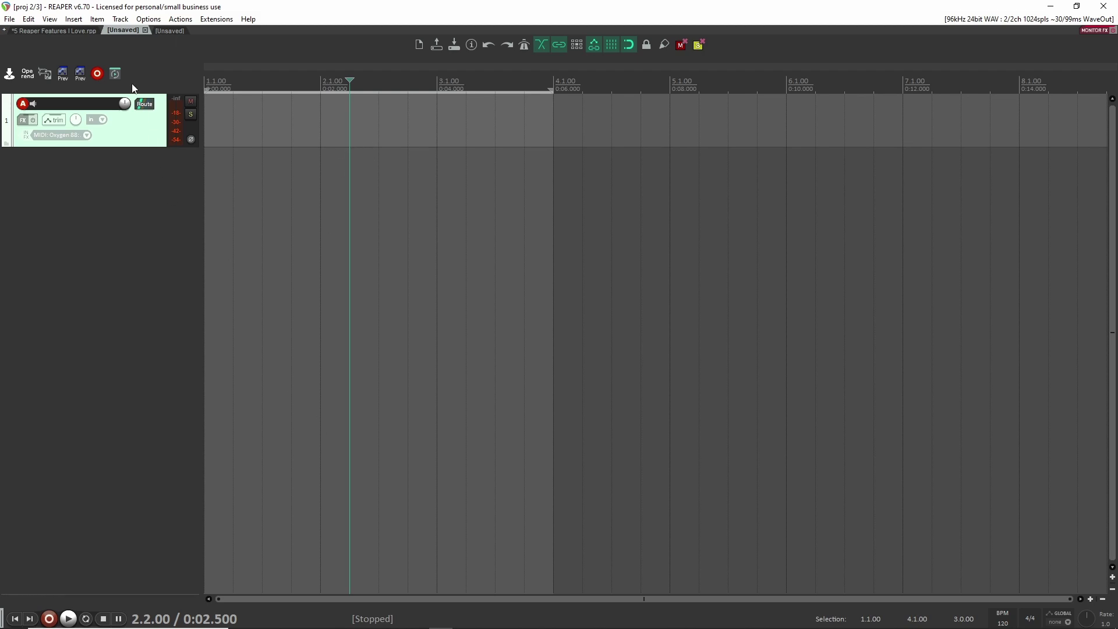
click(57, 31)
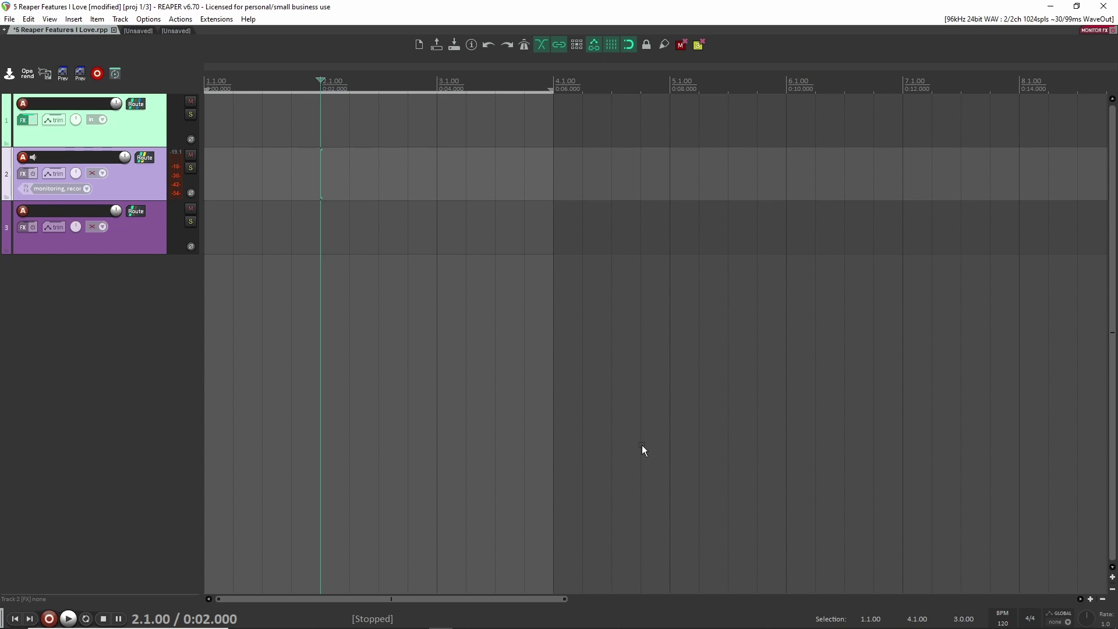
click(138, 31)
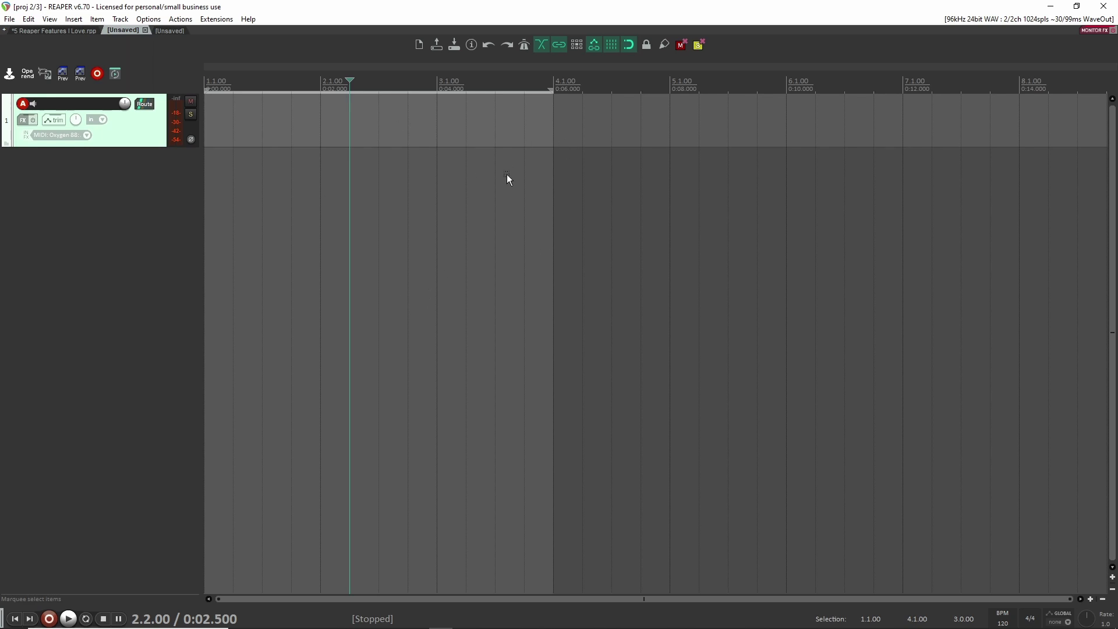
click(38, 30)
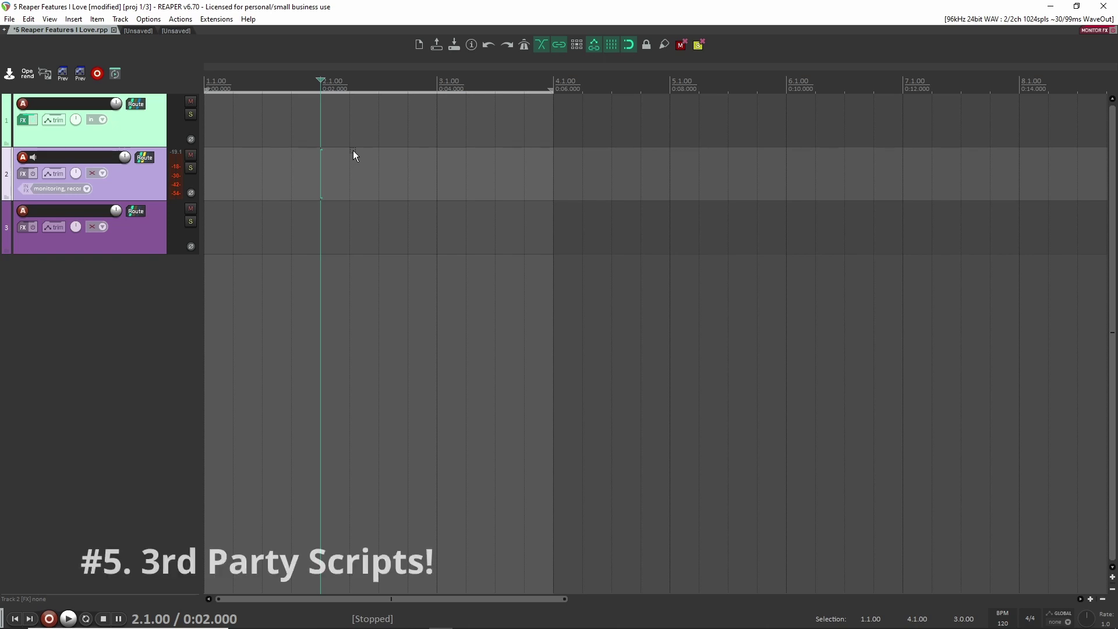
- Insert SFX_Glitch_Formant001.wav on track 1 at 3.1.00
click(466, 212)
click(321, 191)
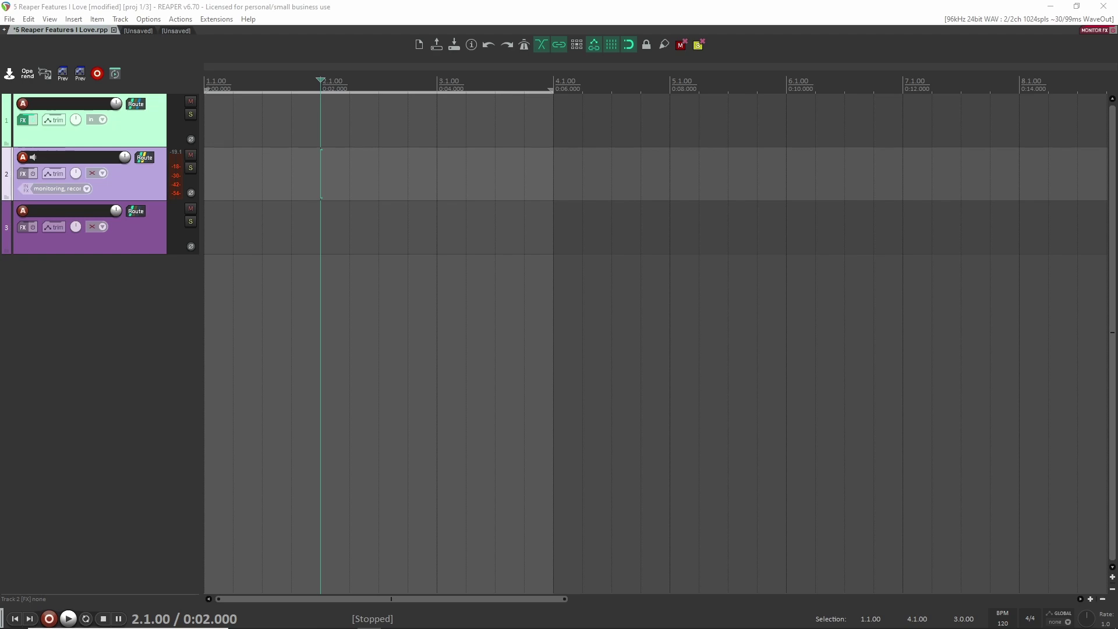
drag(1117, 175, 434, 125)
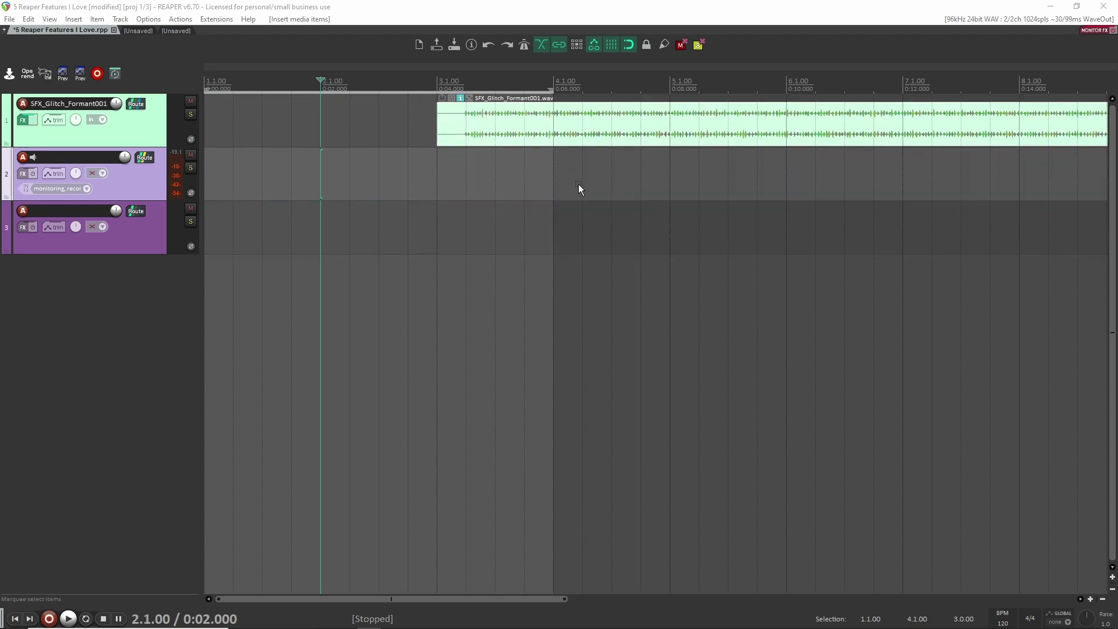
- Audition from 5.3.00, then select the glitch item and launch Variator with V
click(733, 203)
scroll(739, 183, down, 3)
click(458, 163)
key(space)
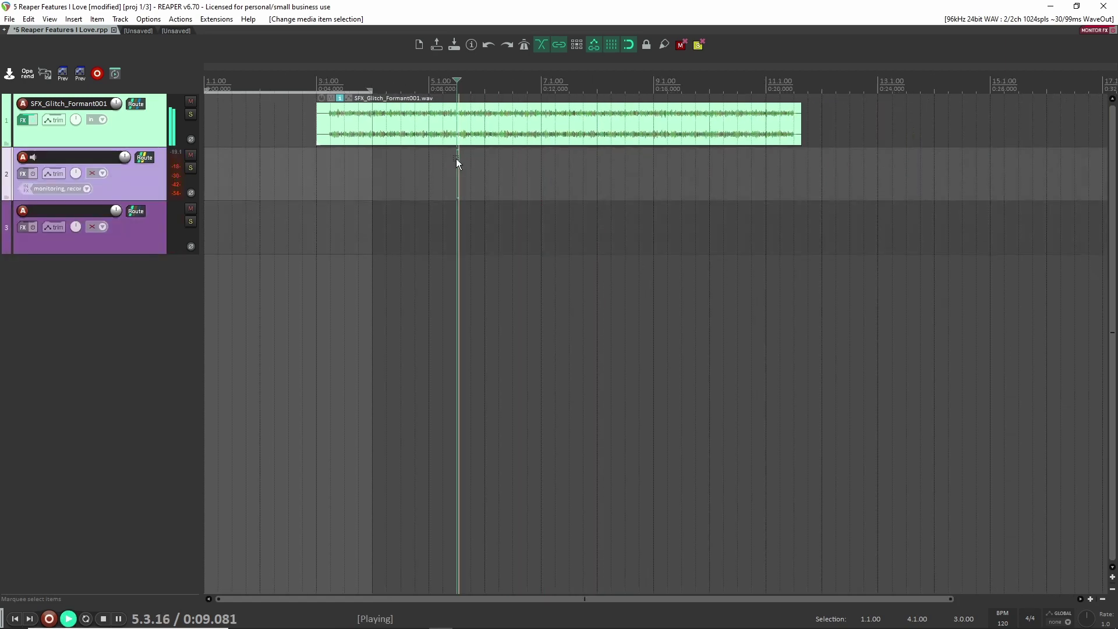
key(space)
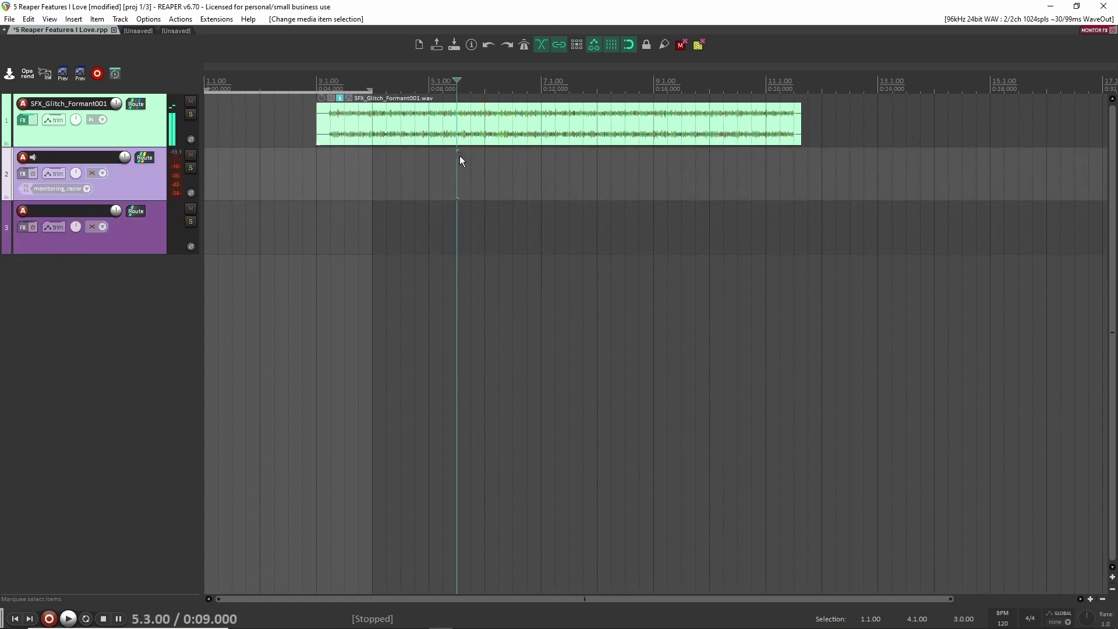
click(432, 134)
key(v)
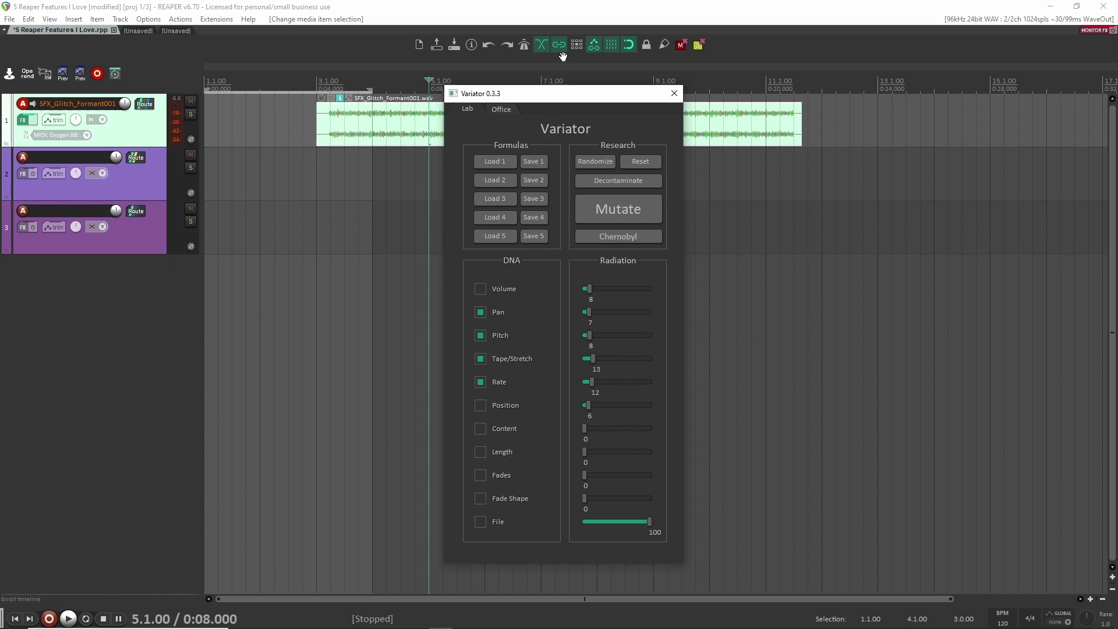
- Move Variator aside and set Pan 44, Pitch 48, Tape/Stretch 50 and Rate 50
drag(571, 101, 967, 103)
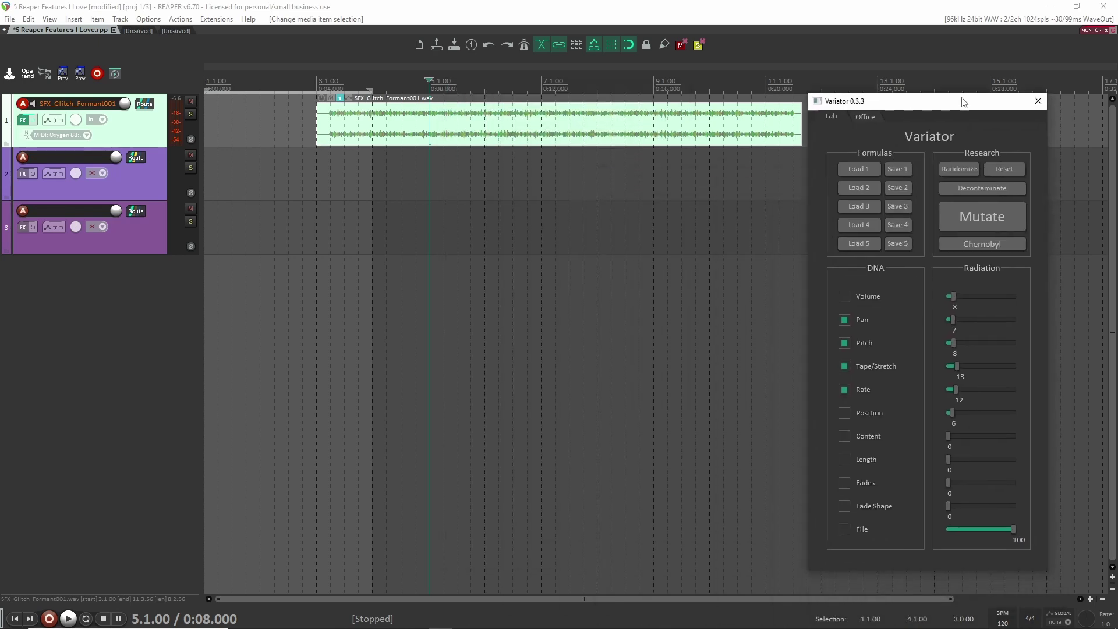
click(592, 134)
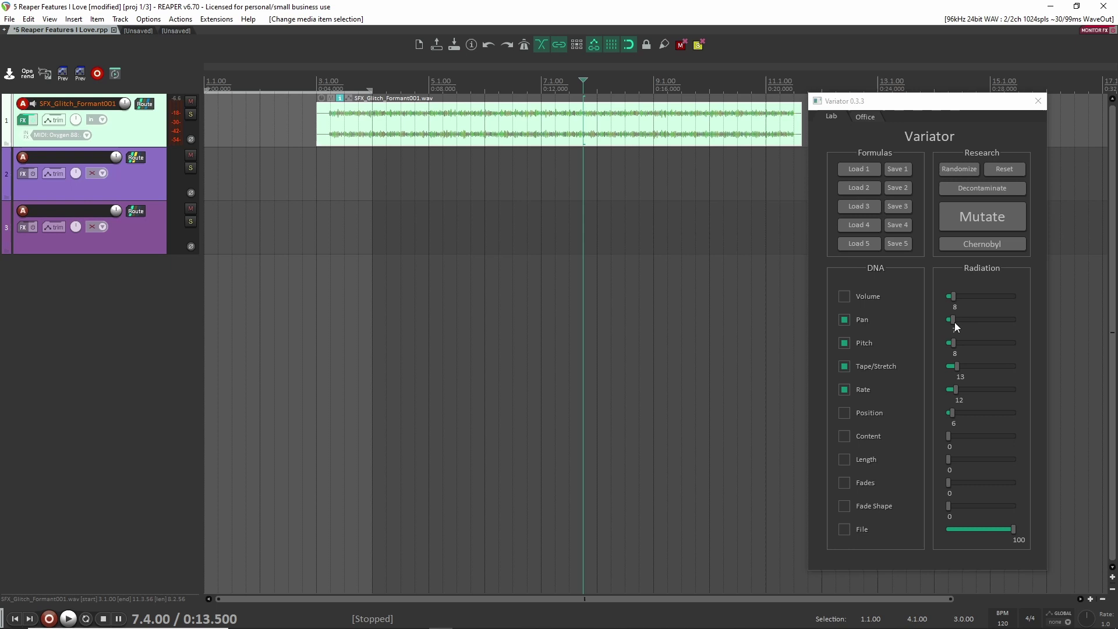
drag(955, 323, 977, 326)
click(980, 343)
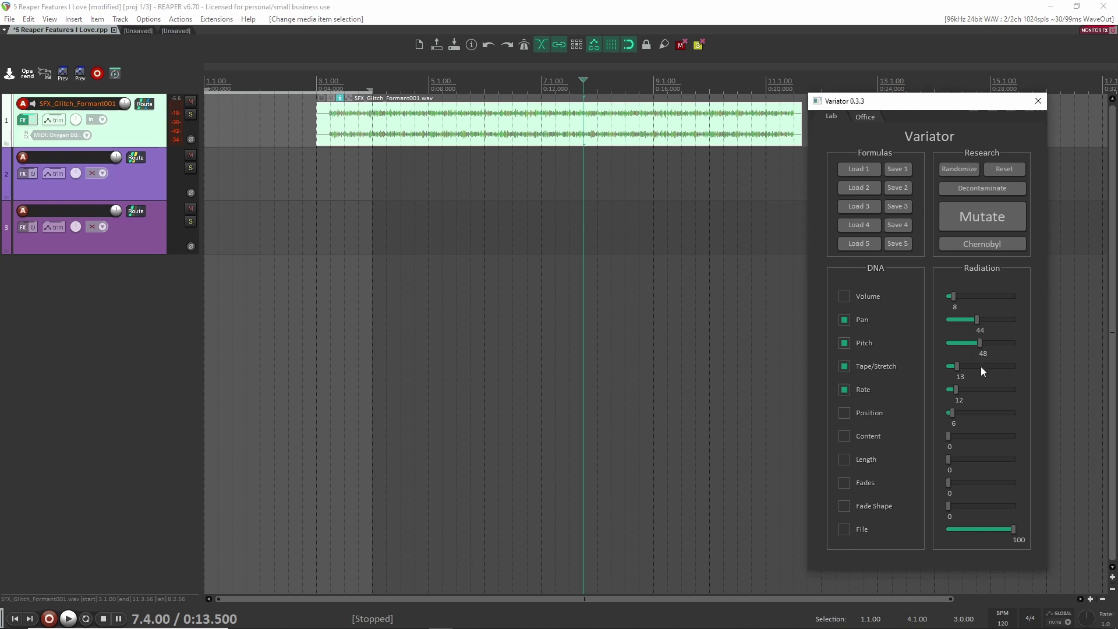
click(981, 367)
click(981, 390)
- Mutate the glitch item, audition the result, and park the cursor at bar 9
click(979, 216)
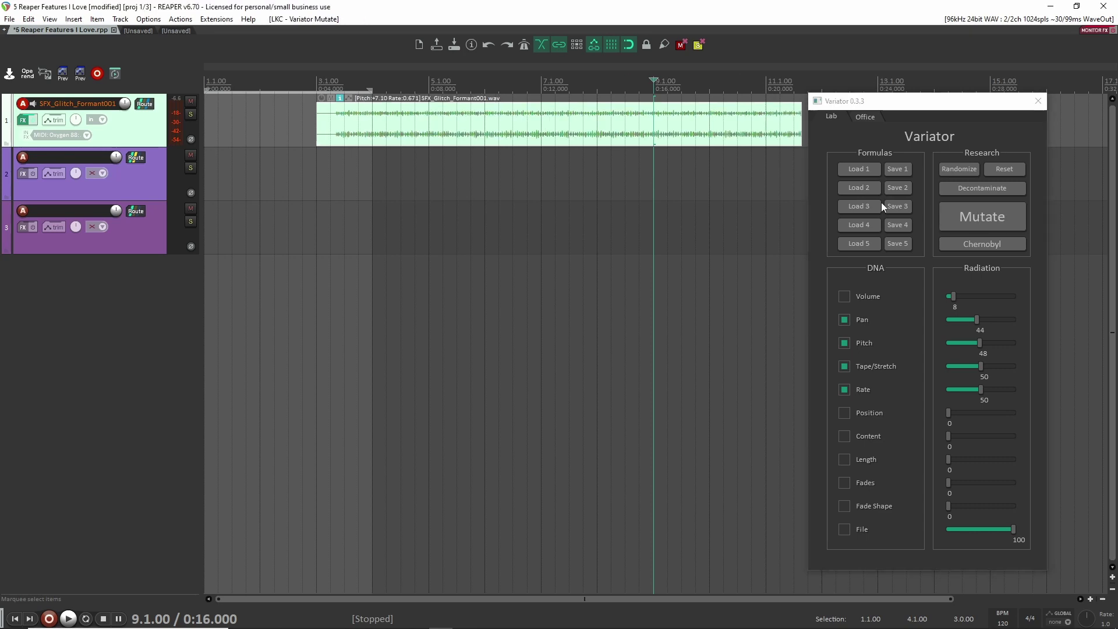
click(411, 124)
key(space)
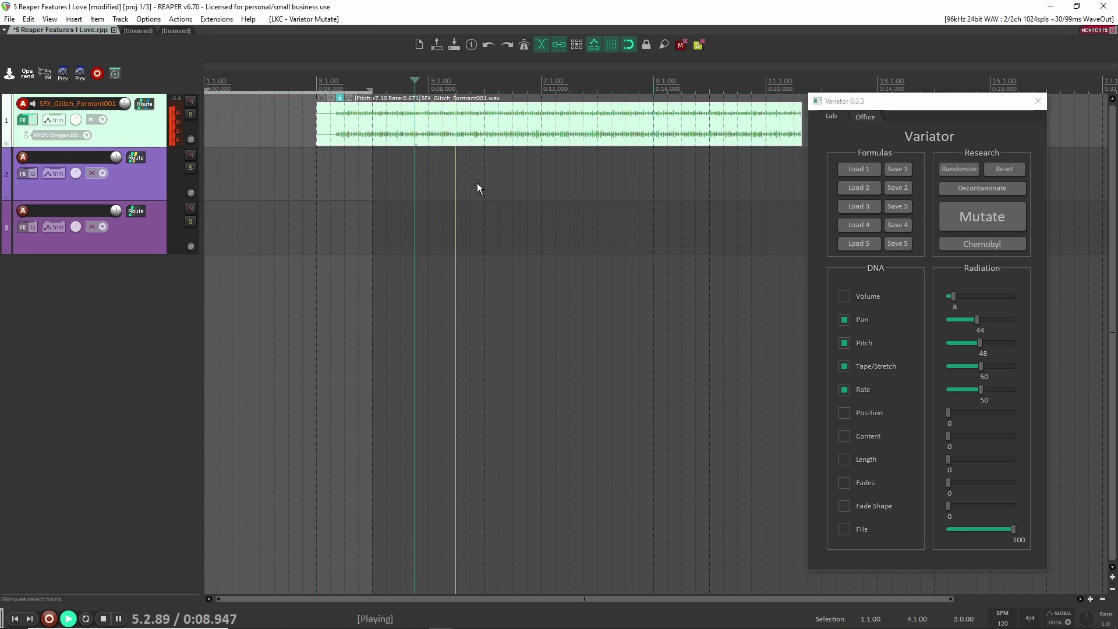
key(space)
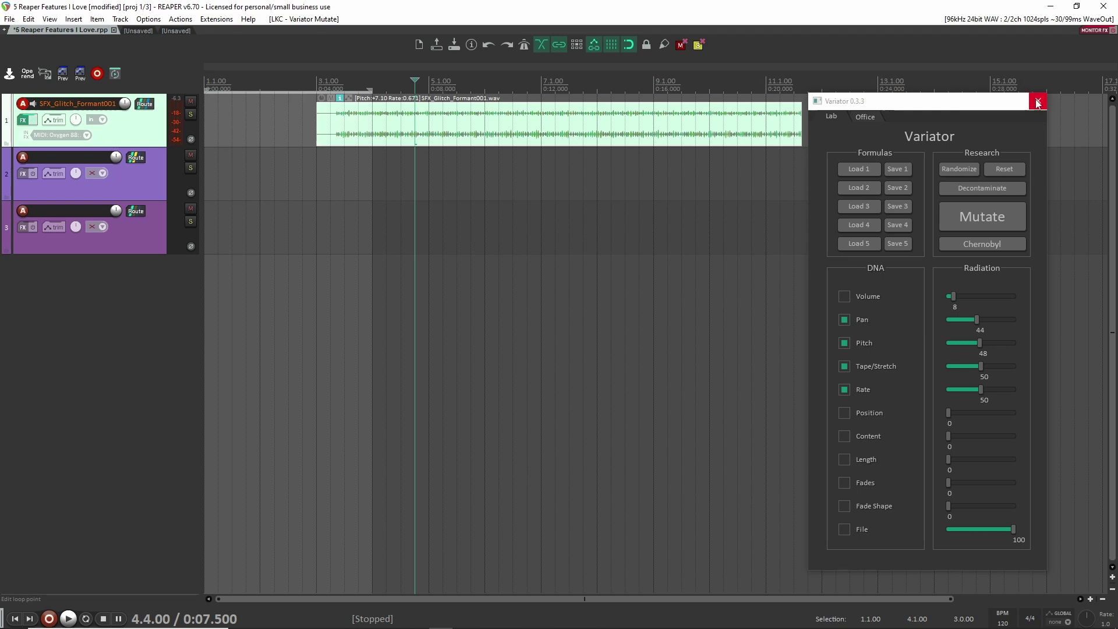
click(653, 233)
- Apply Chernobyl twice to chop the glitch item into randomized faded fragments
click(978, 243)
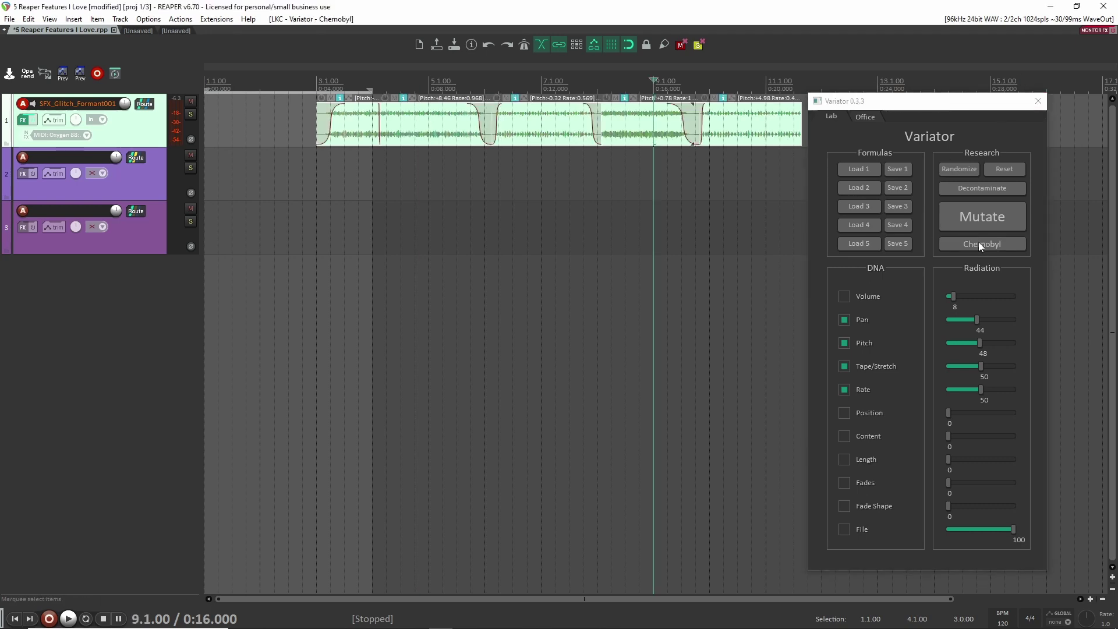
click(994, 244)
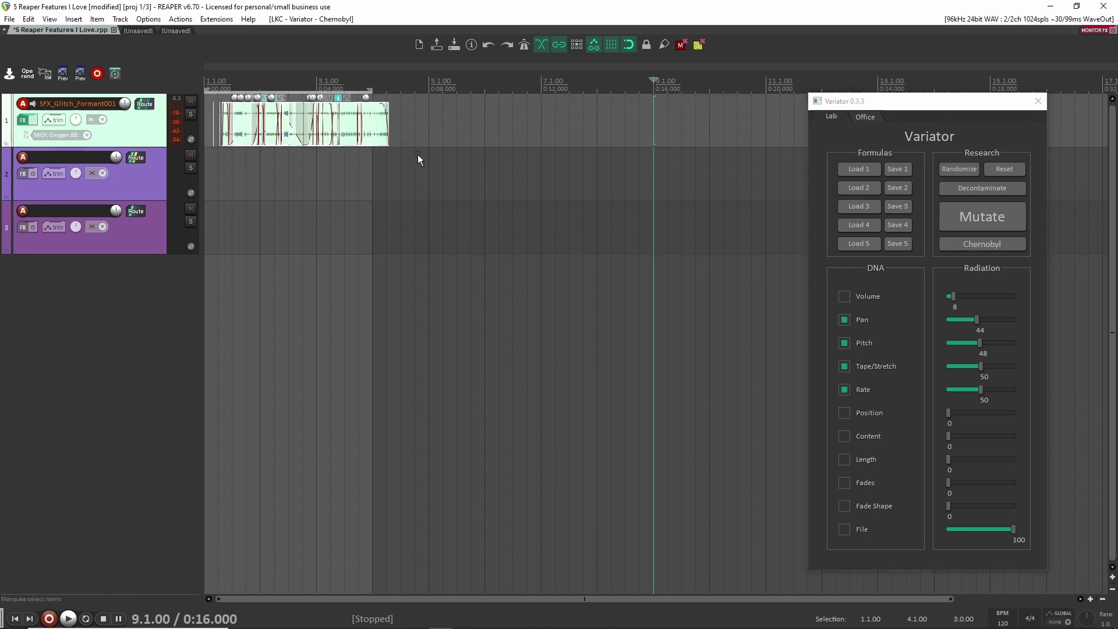
scroll(229, 159, up, 5)
- Listen to the chopped glitch, close the Variator window, and set the cursor at bar 5
click(268, 153)
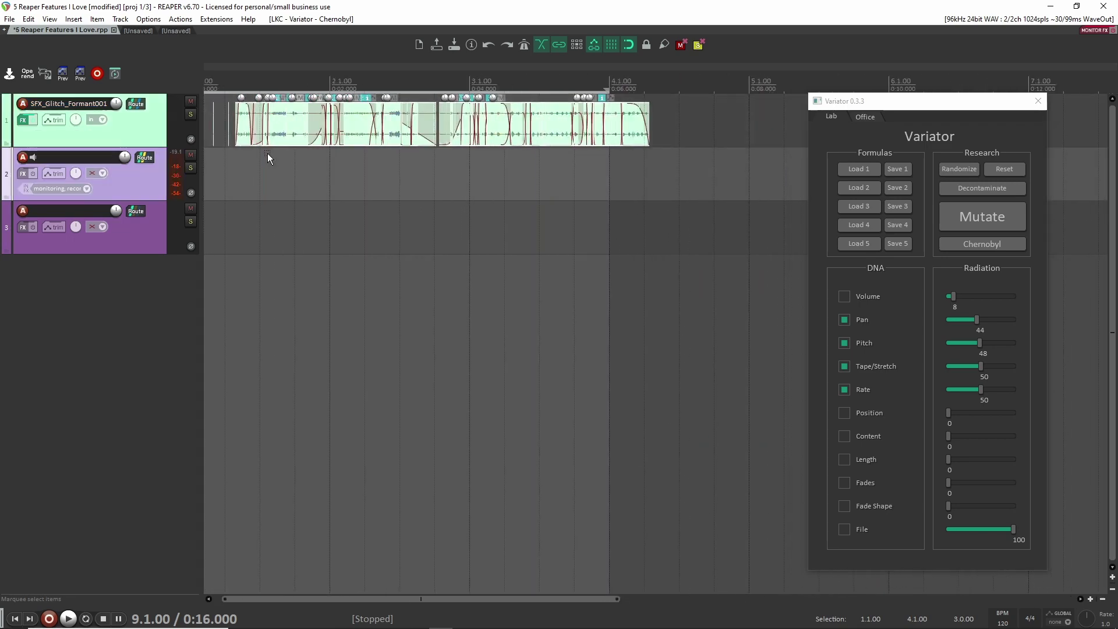
key(space)
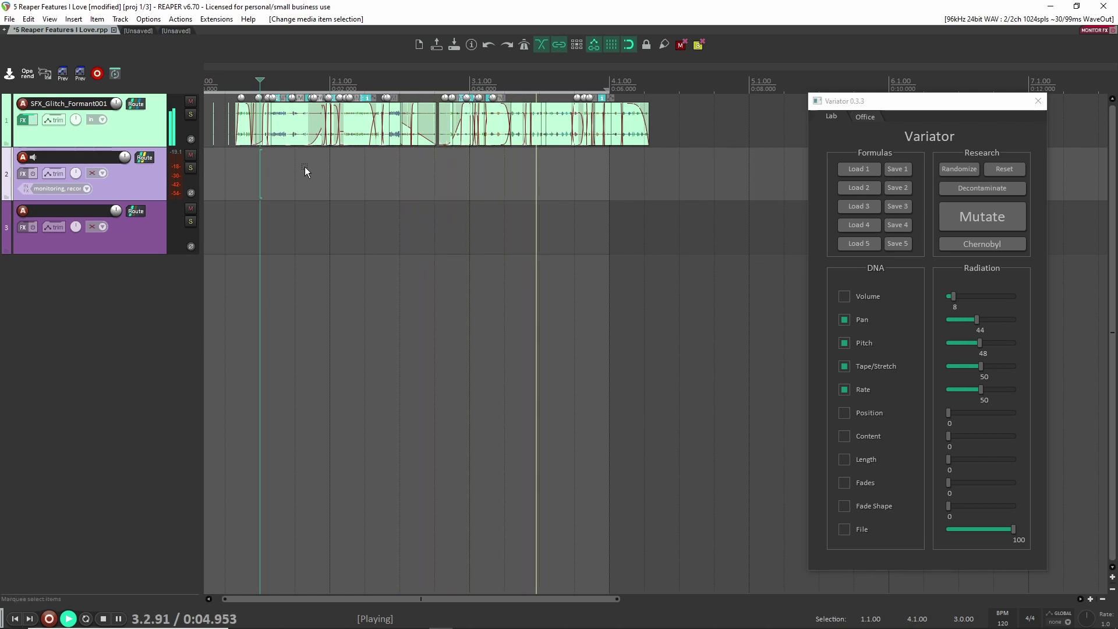
key(space)
key(space)
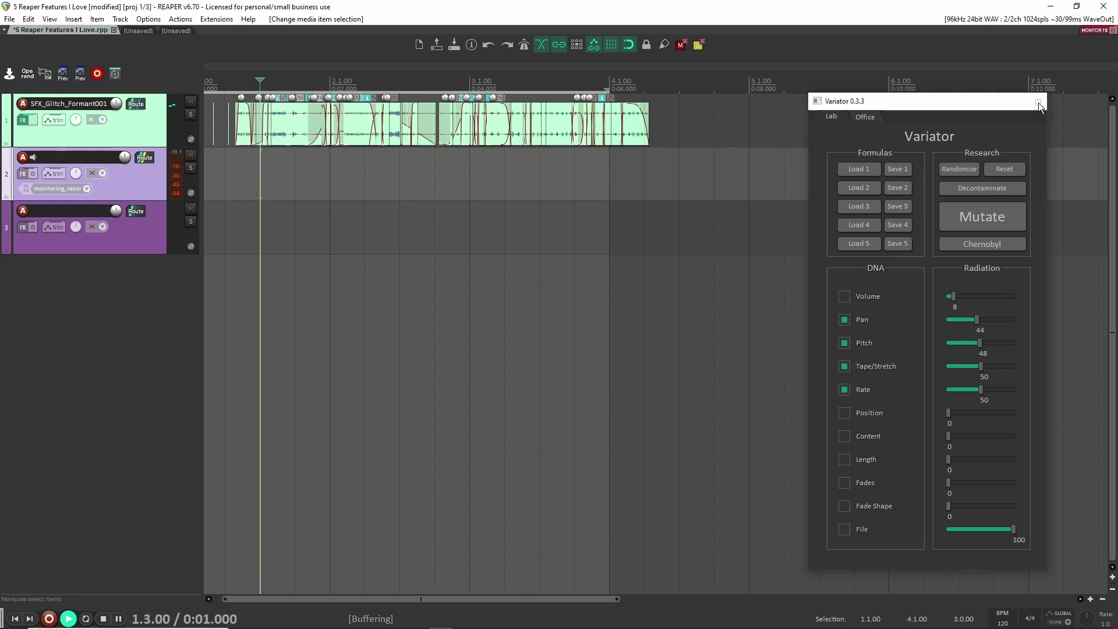
click(1039, 102)
key(space)
click(763, 172)
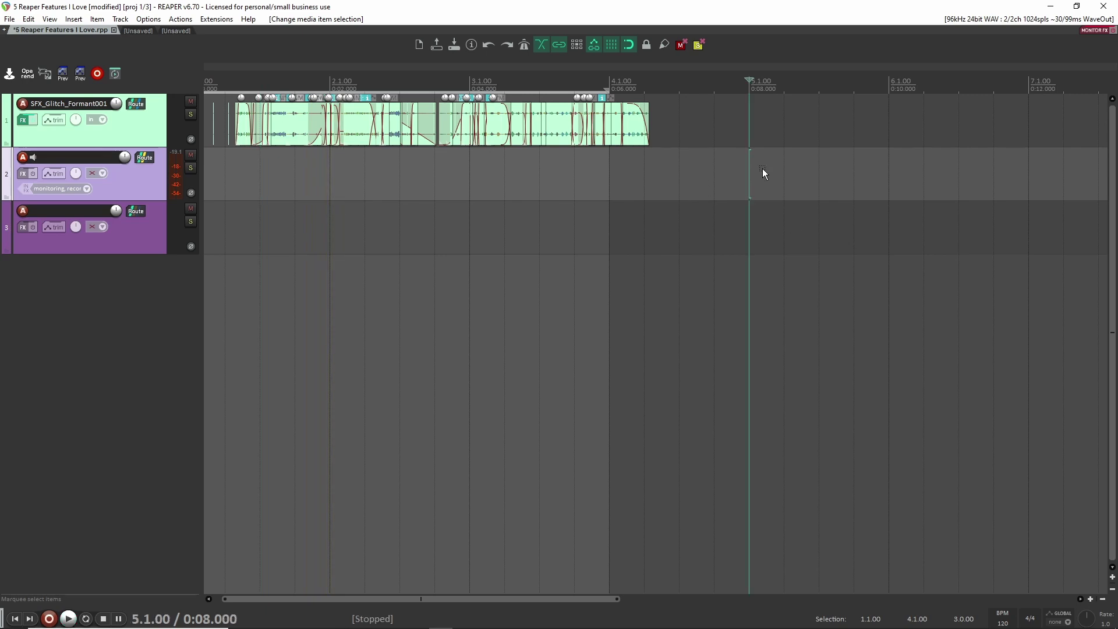
key(ctrl+alt+x)
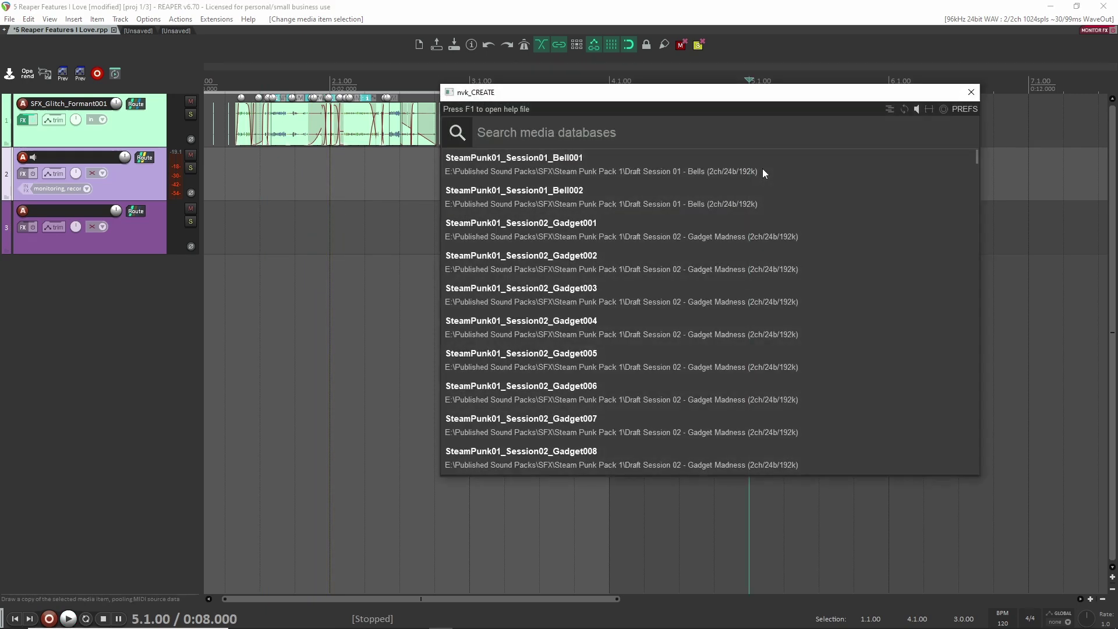
click(971, 91)
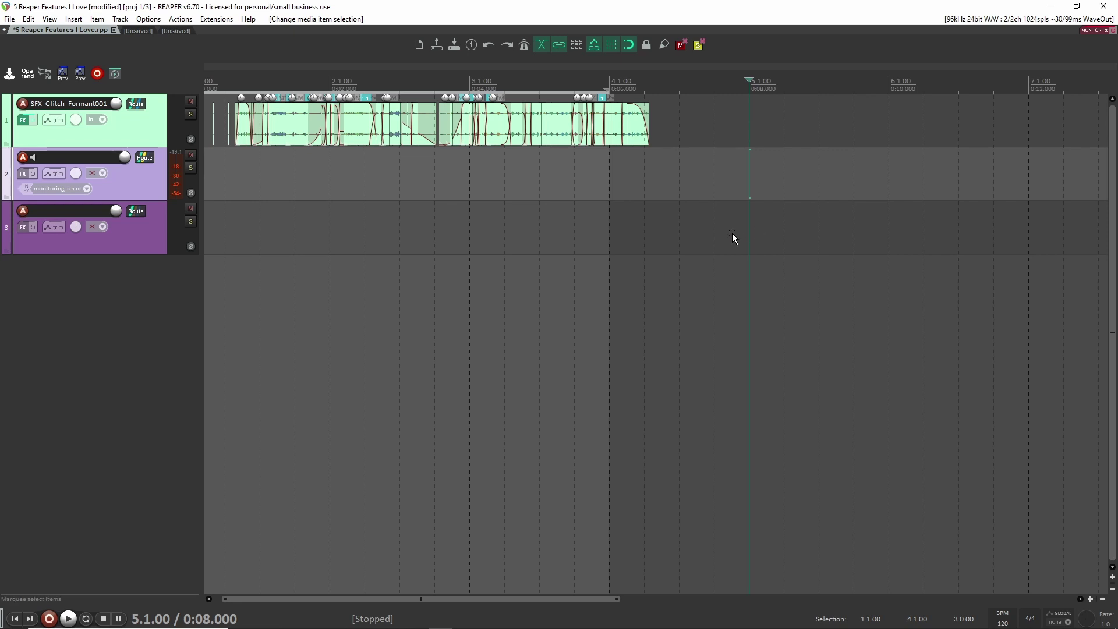
- Draw two new items on tracks 1 and 2, then select and delete them
click(582, 182)
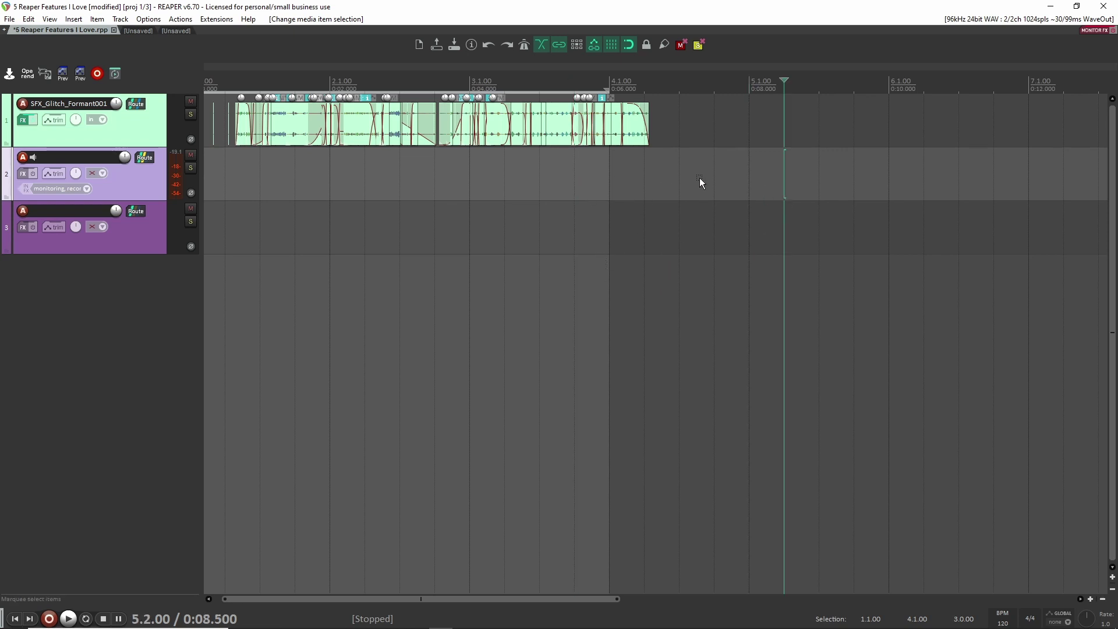
drag(700, 177, 784, 189)
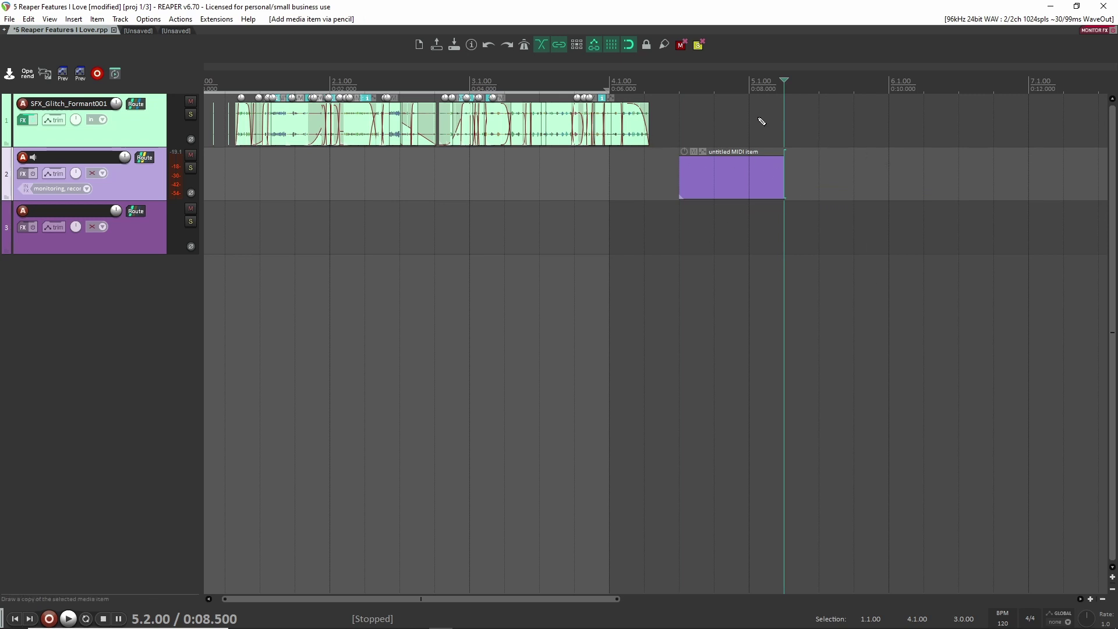
drag(715, 122, 819, 124)
drag(868, 270, 697, 100)
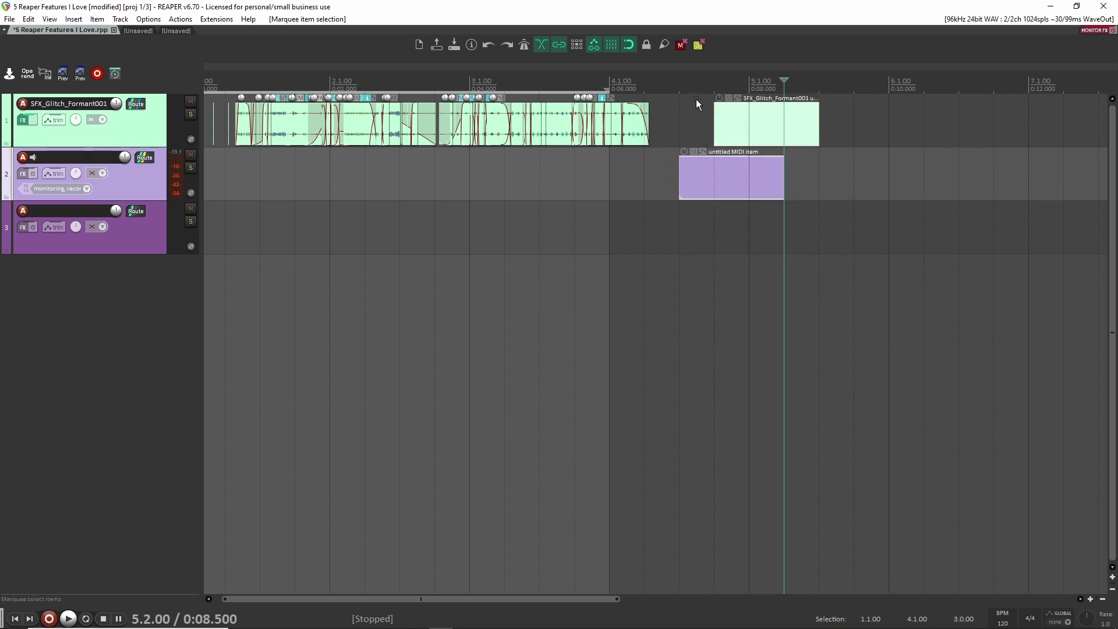
key(ctrl+a)
key(ctrl+z)
key(ctrl+shift+z)
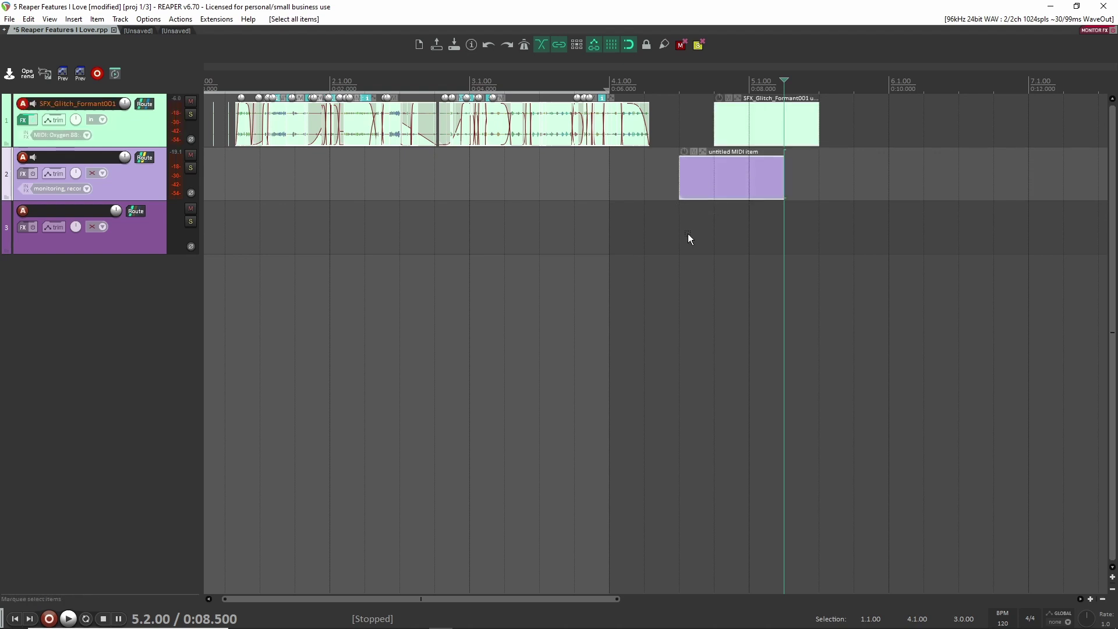
drag(689, 237, 718, 166)
key(Delete)
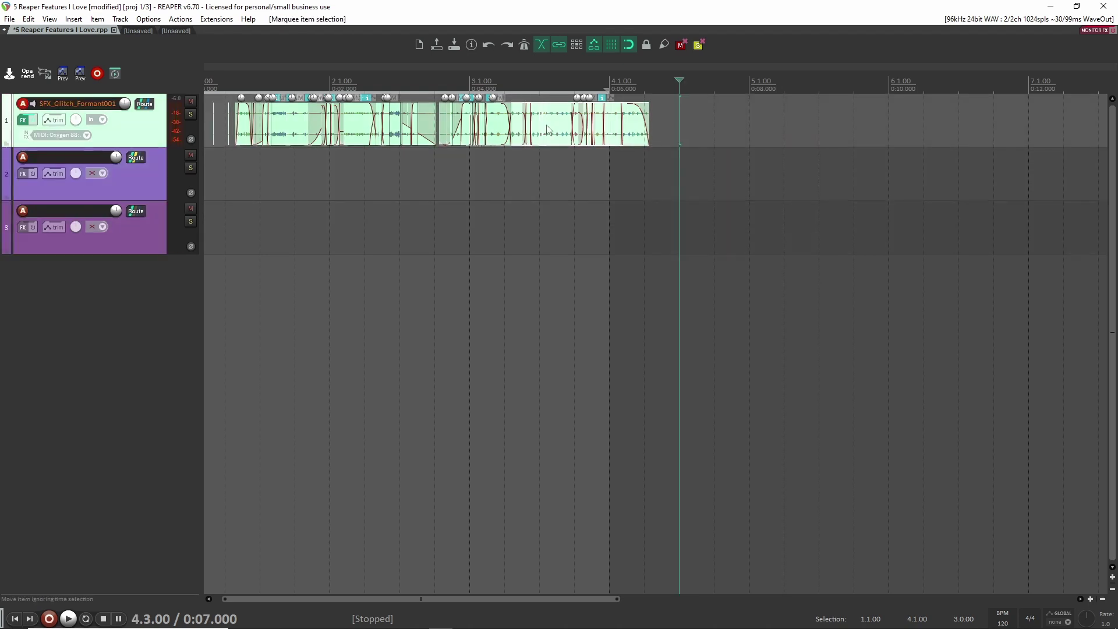
- Move a glitch item onto track 2, undo the slides, and delete both remaining items
drag(547, 130, 353, 175)
drag(478, 290, 199, 114)
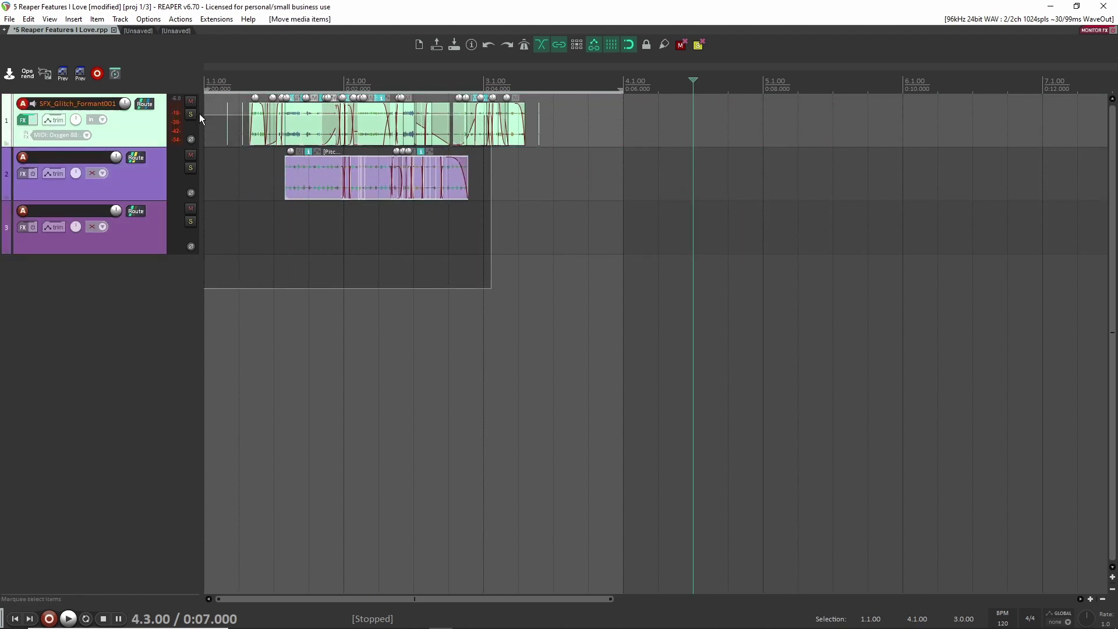
drag(577, 247, 208, 109)
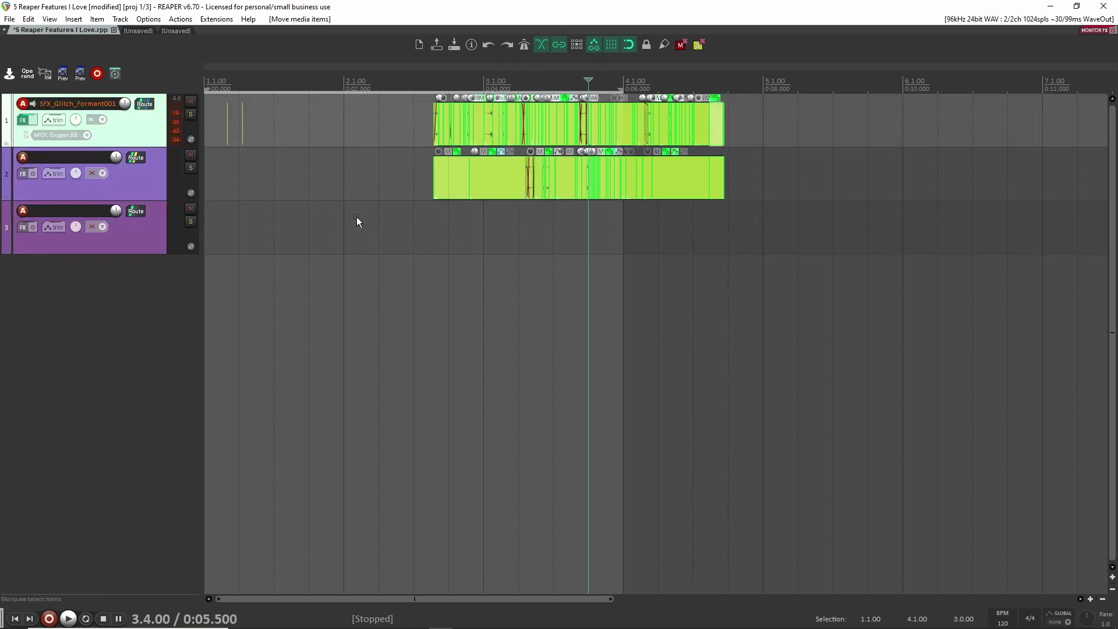
key(ctrl+z)
key(ctrl+z)
key(ctrl+z)
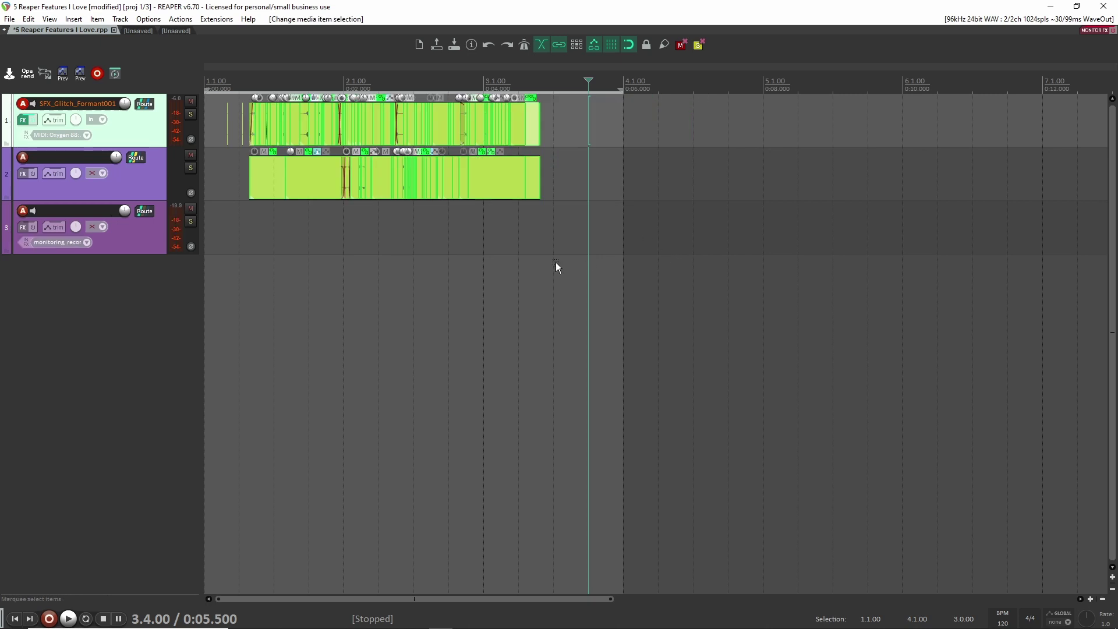
mouse_move(317, 171)
mouse_down()
mouse_move(477, 184)
mouse_move(338, 184)
mouse_move(396, 185)
mouse_up()
key(ctrl+z)
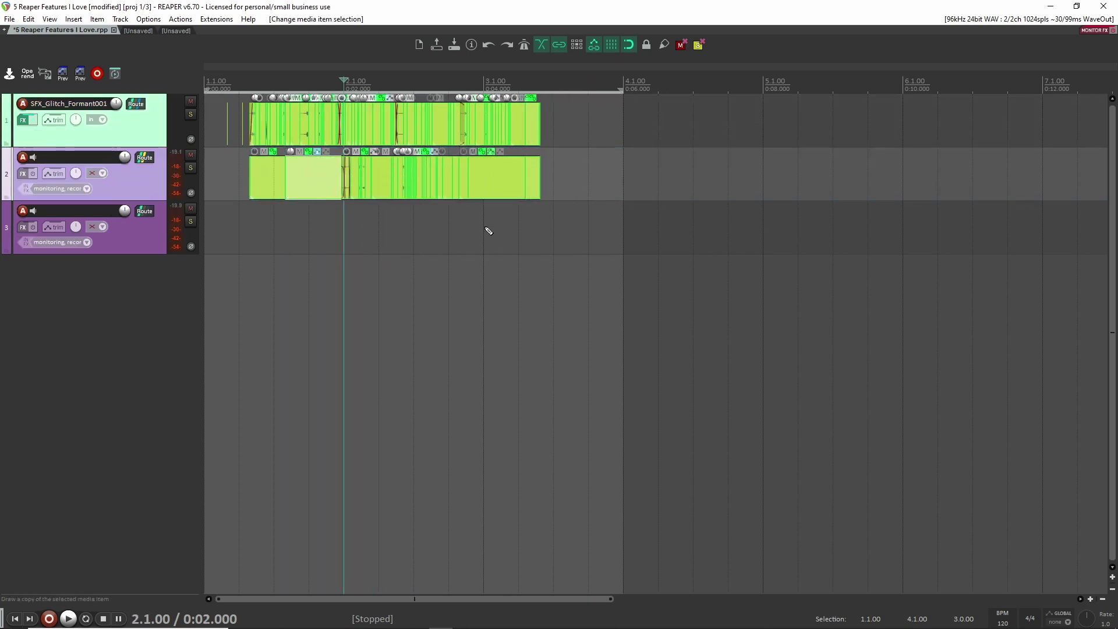
drag(593, 225, 239, 128)
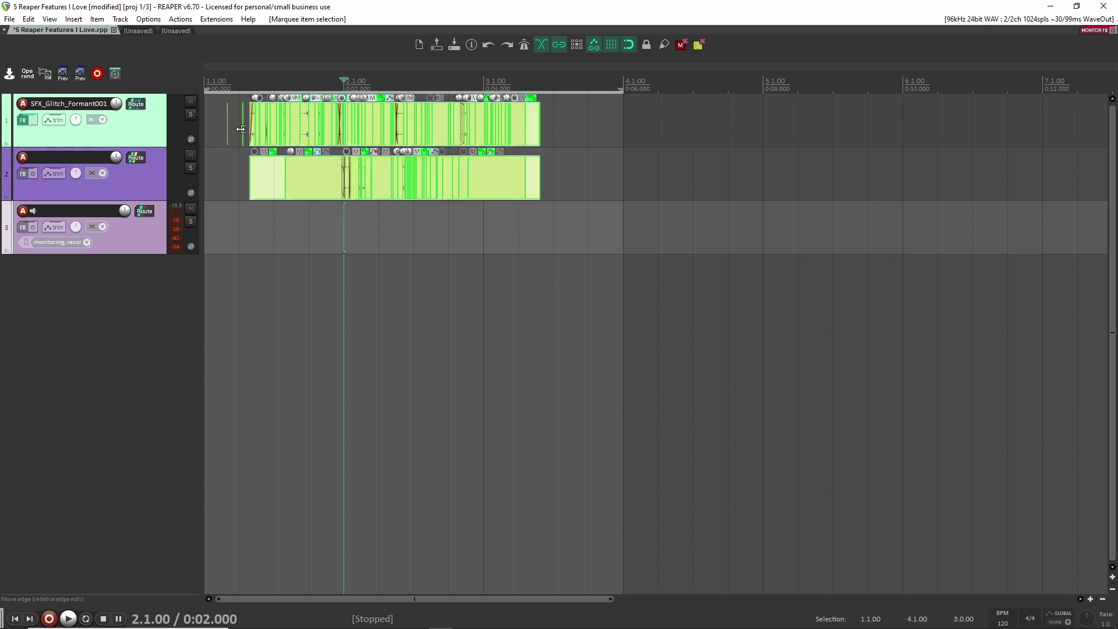
key(Delete)
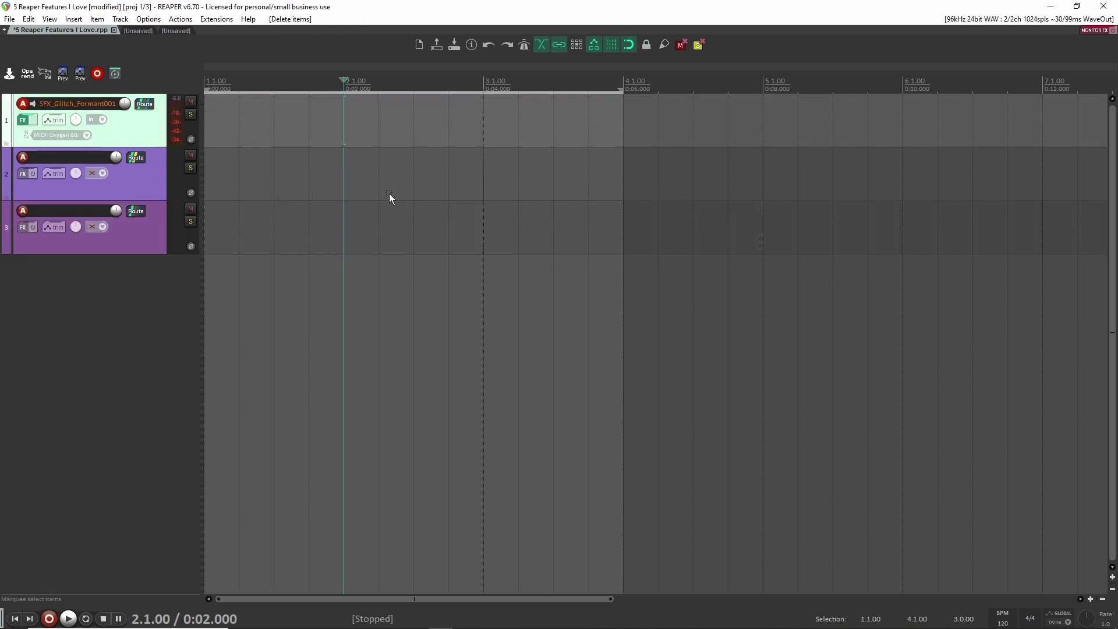